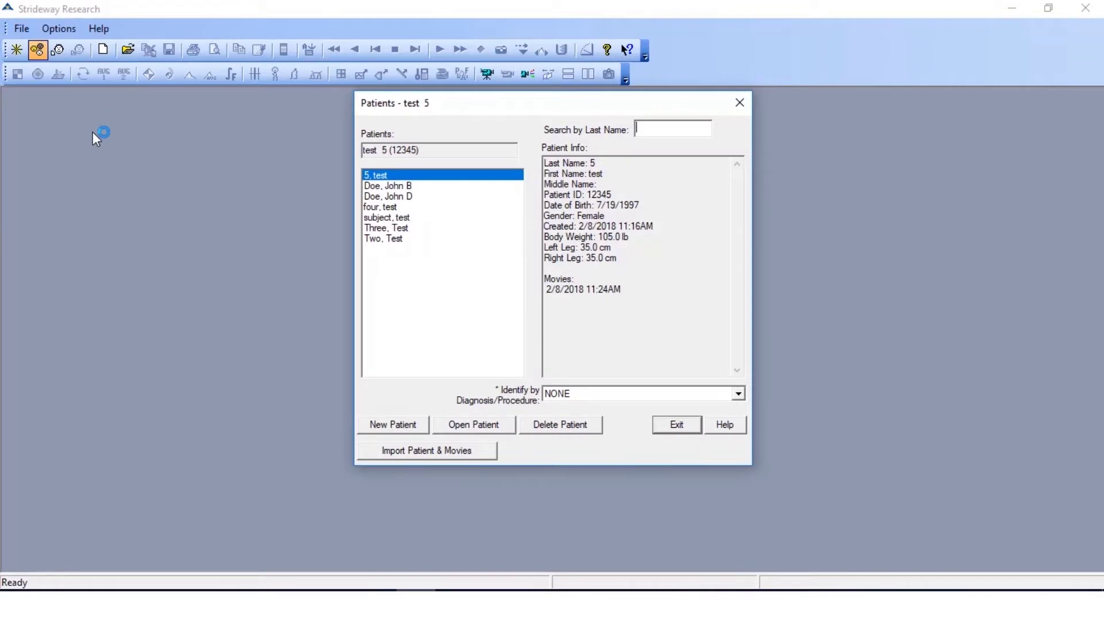
Open a new real-time window, dismiss its introductory prompt and bring up the data acquisition parameters.
left_click(105, 51)
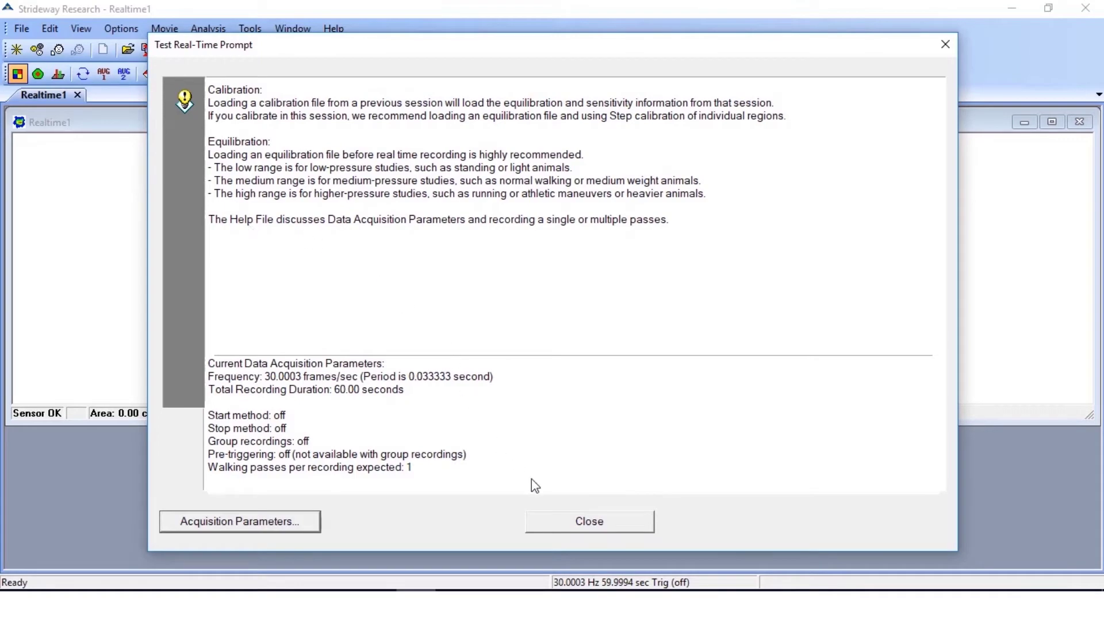
left_click(579, 521)
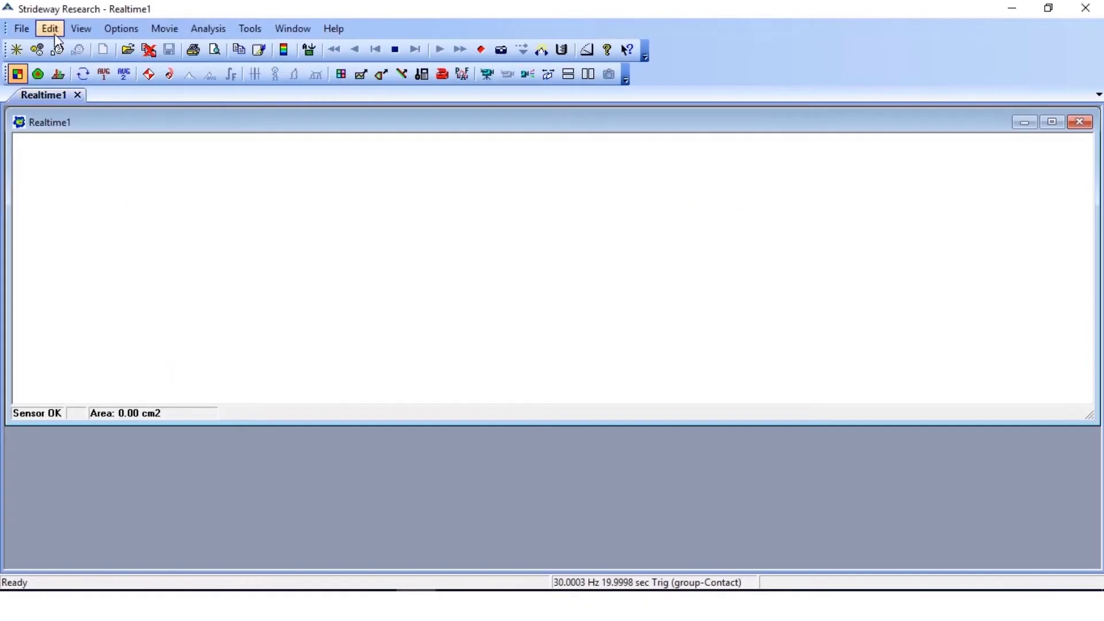
left_click(113, 24)
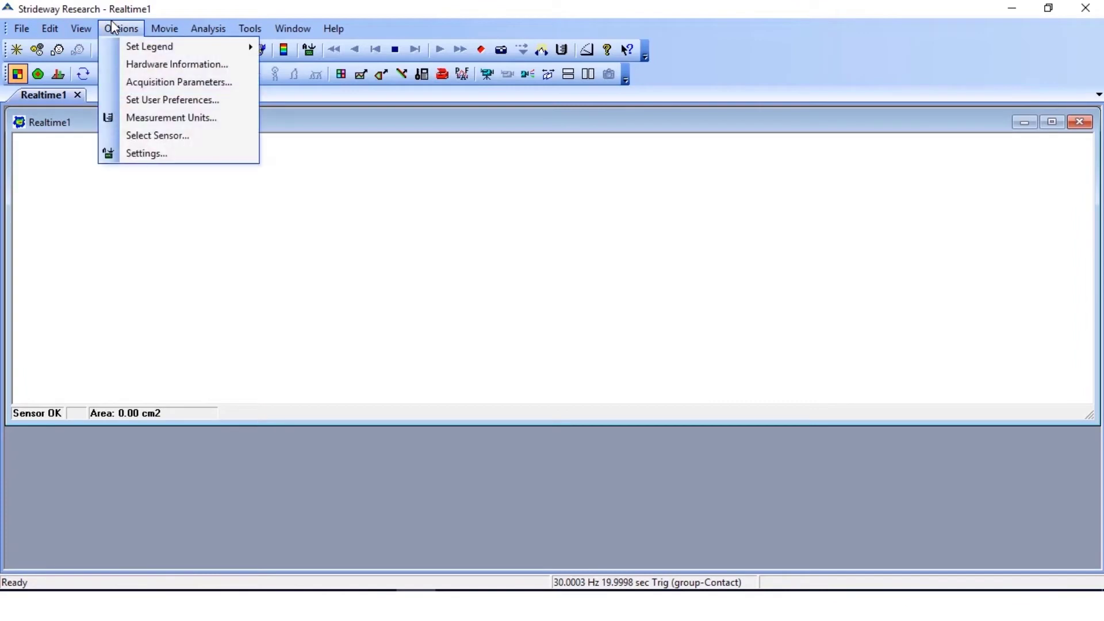
left_click(143, 84)
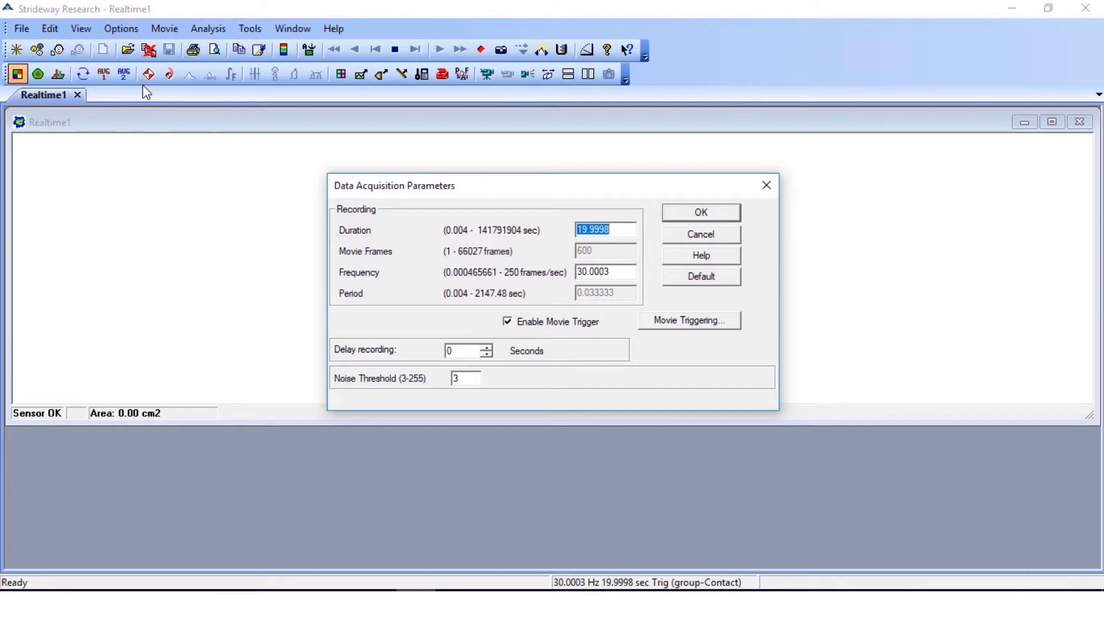
Set the recording duration to 25 seconds and the frequency to 30 frames per second.
left_click(610, 231)
double_click(610, 231)
type("25")
left_click(616, 271)
double_click(616, 271)
left_click(616, 272)
double_click(615, 272)
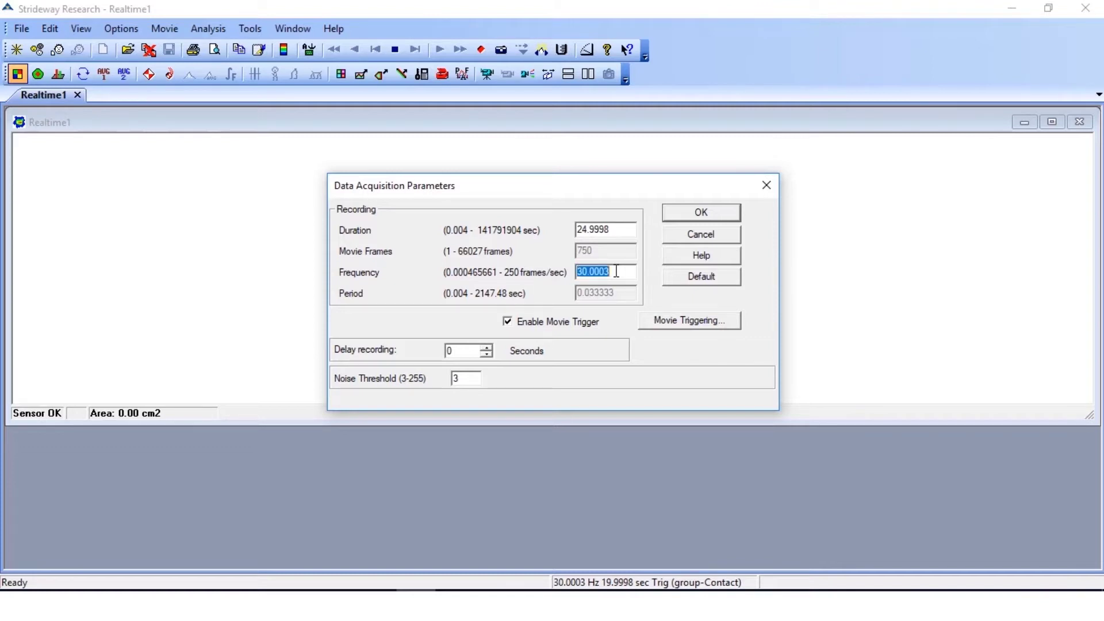
type("30")
Keep the movie trigger enabled, review its start, stop and group recording settings, and apply the acquisition parameters.
left_click(557, 328)
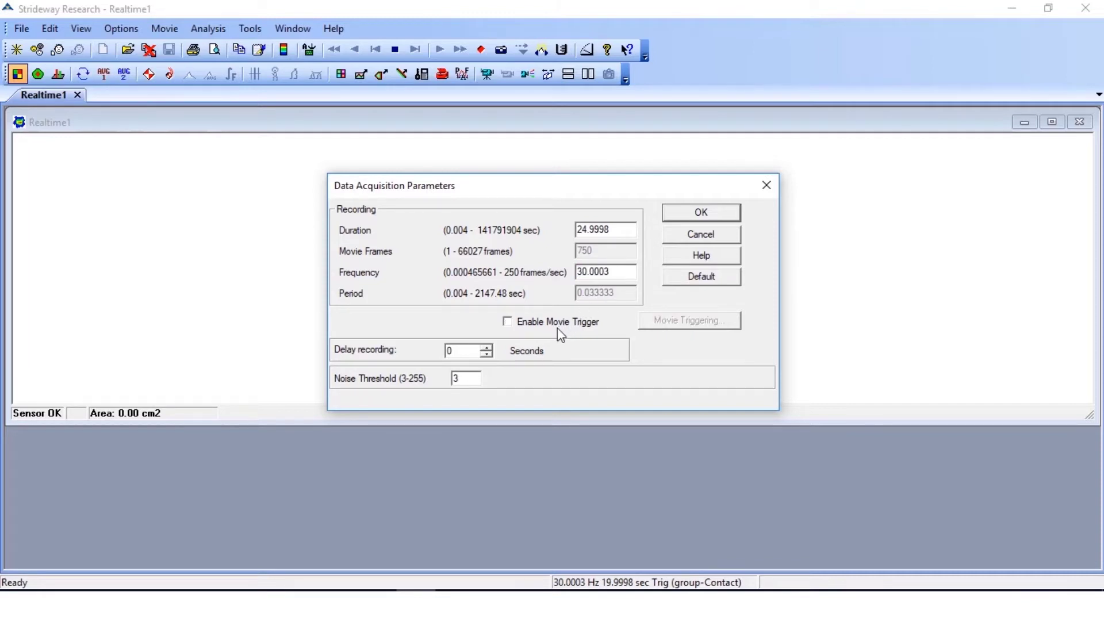
left_click(557, 328)
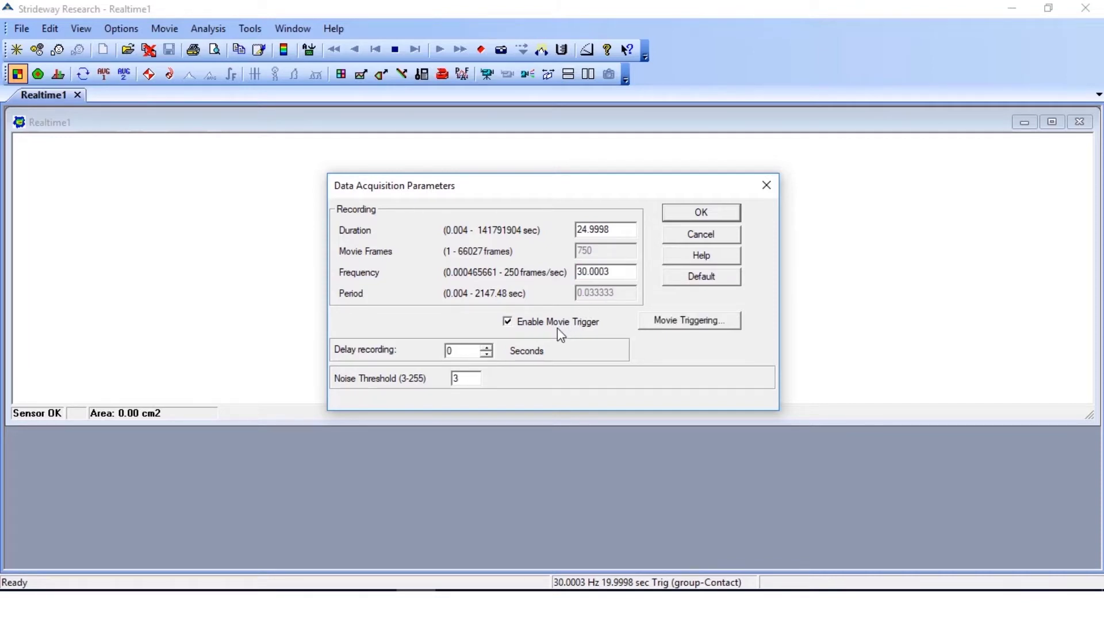
left_click(660, 320)
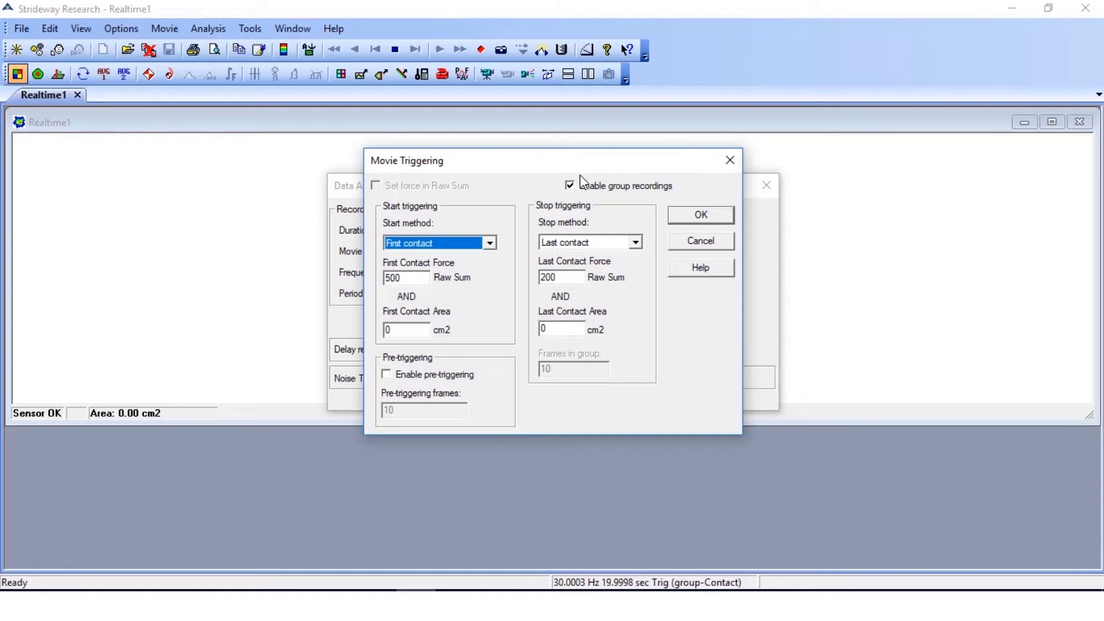
left_click(692, 214)
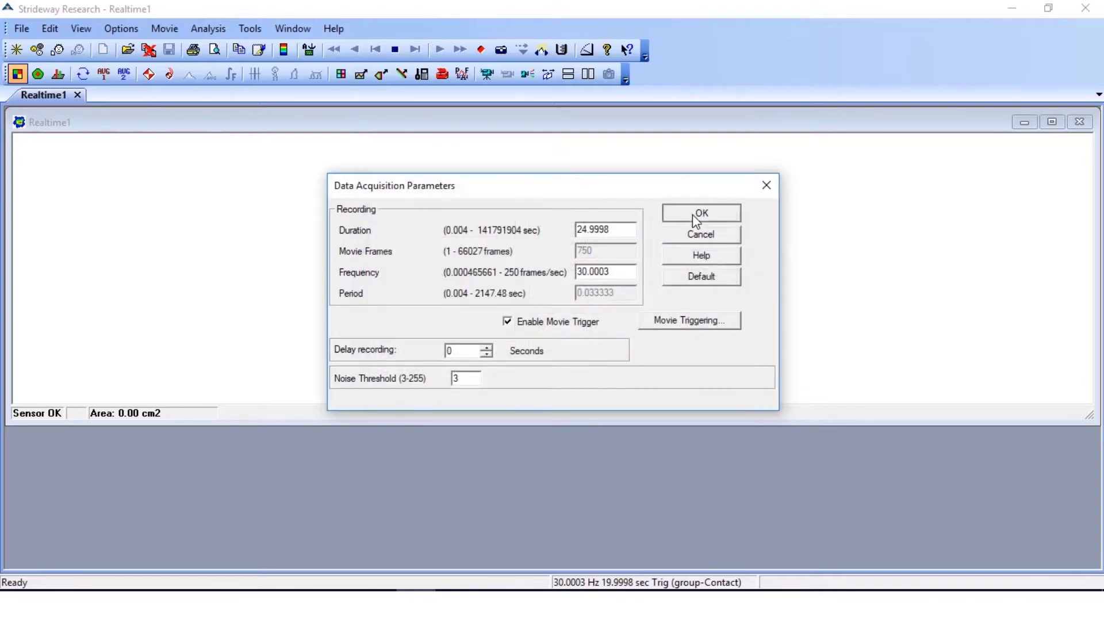
left_click(696, 218)
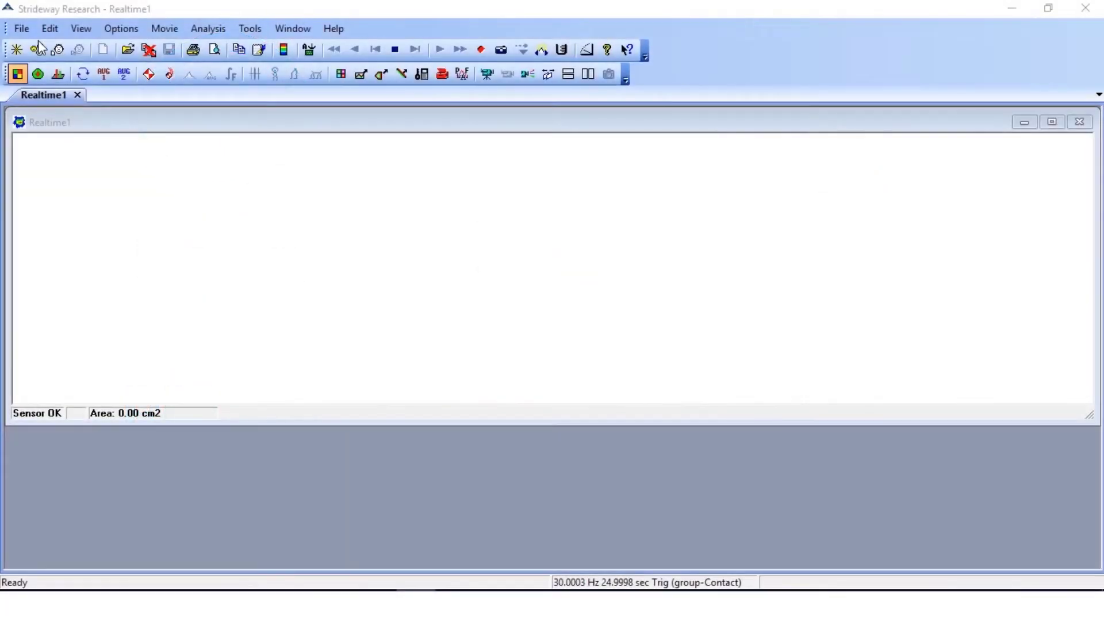
Create a new male patient record with name, patient ID, date of birth, 200 lb body weight, 36 cm left leg and 35 cm right leg.
left_click(37, 47)
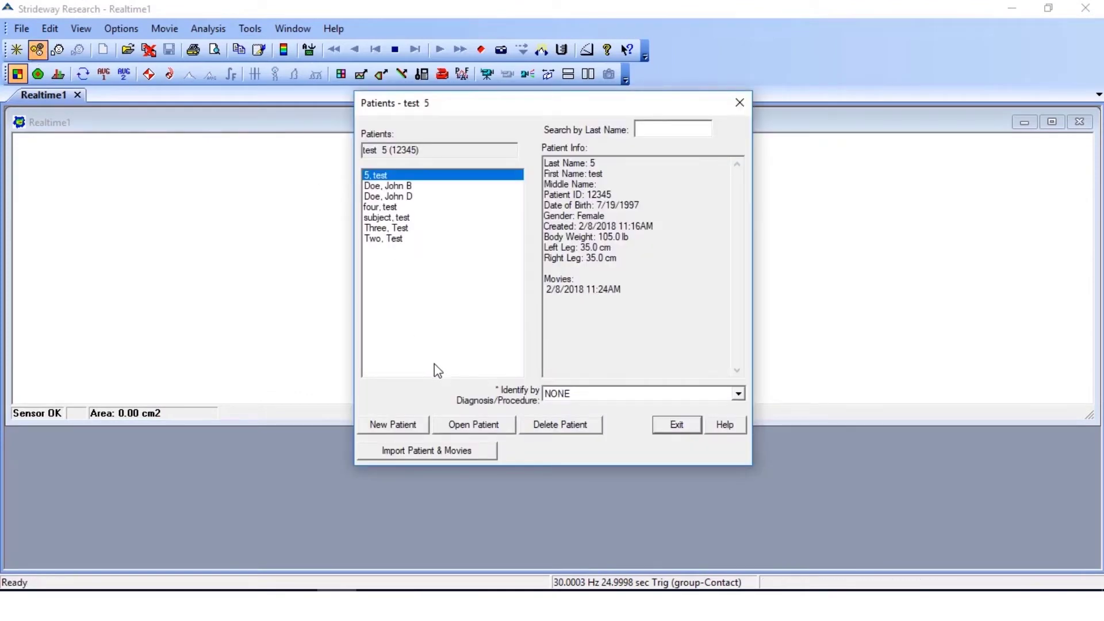
left_click(406, 428)
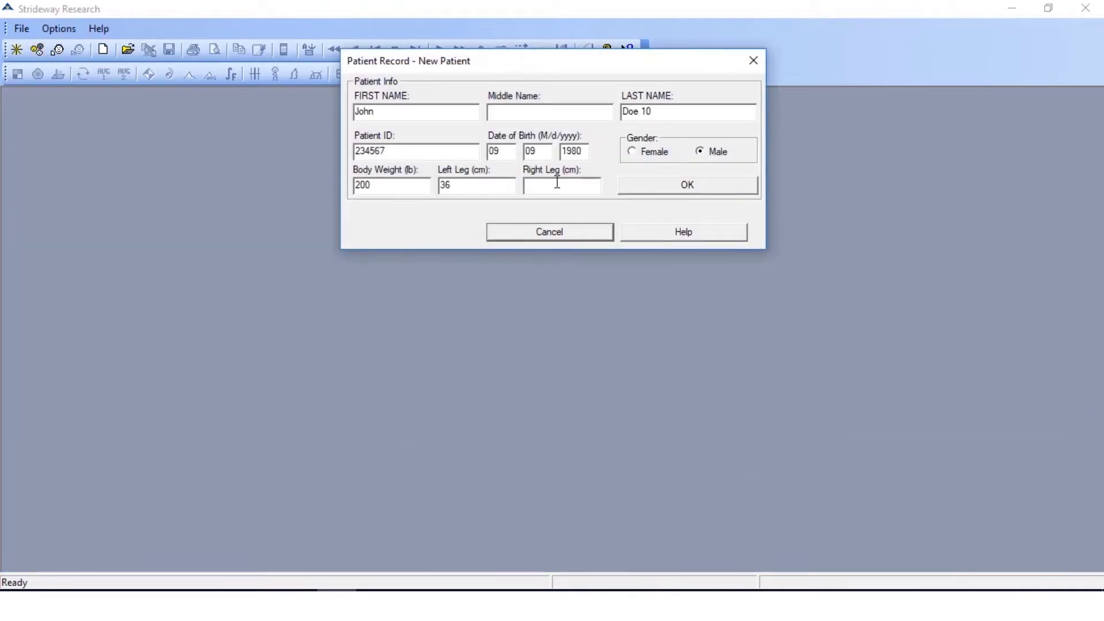
type("35")
left_click(656, 191)
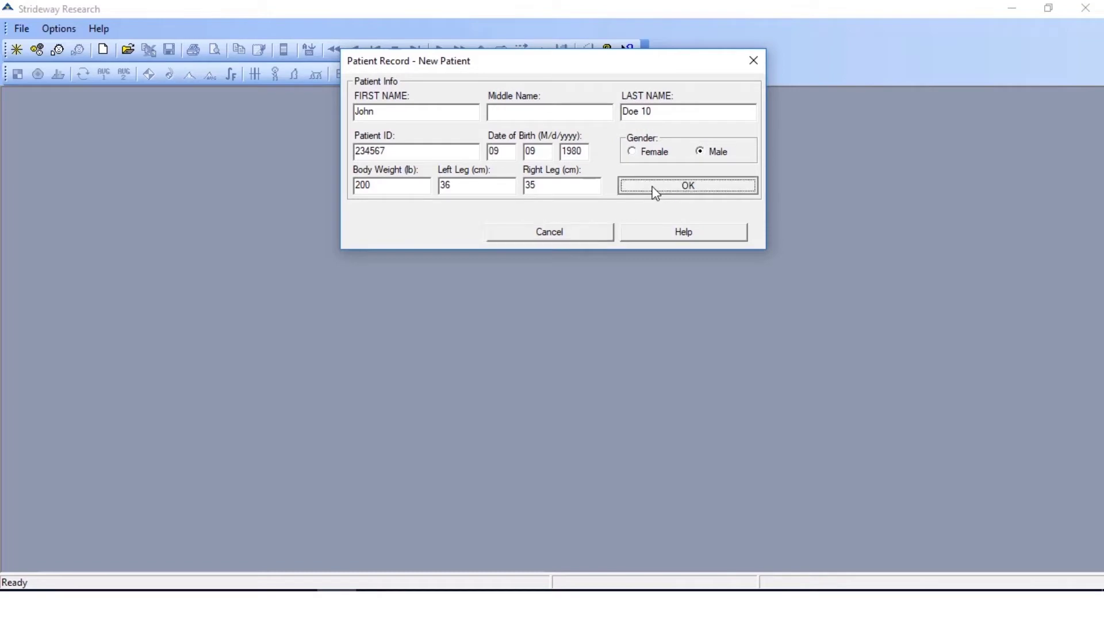
Open a real-time window for the new patient, dismiss the prompts and load the High pressure sensitivity equilibration.
left_click(103, 51)
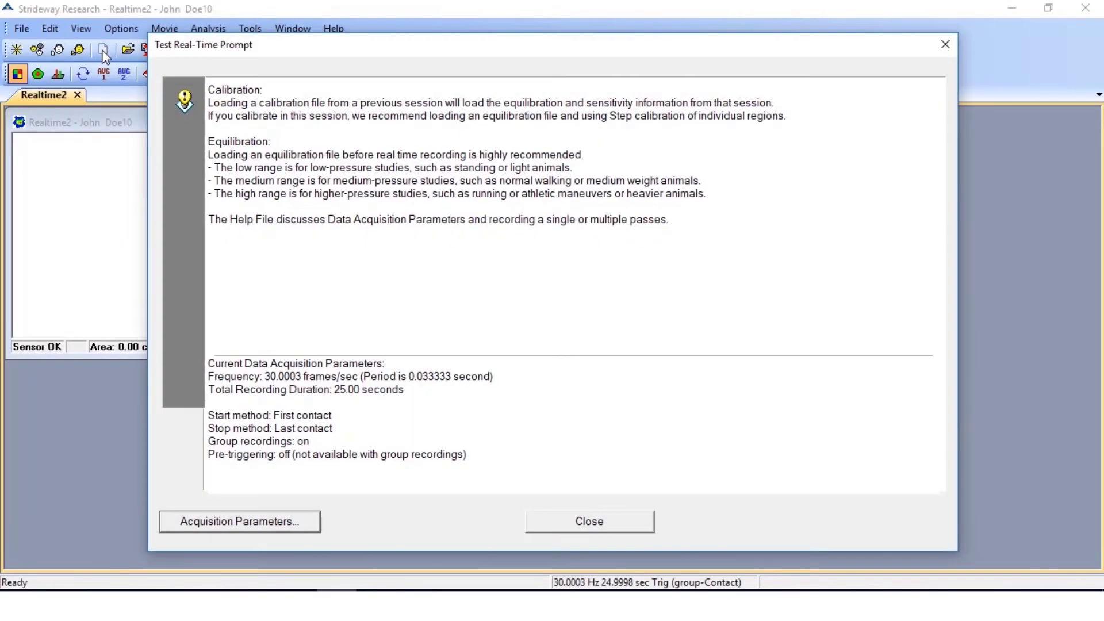
left_click(580, 522)
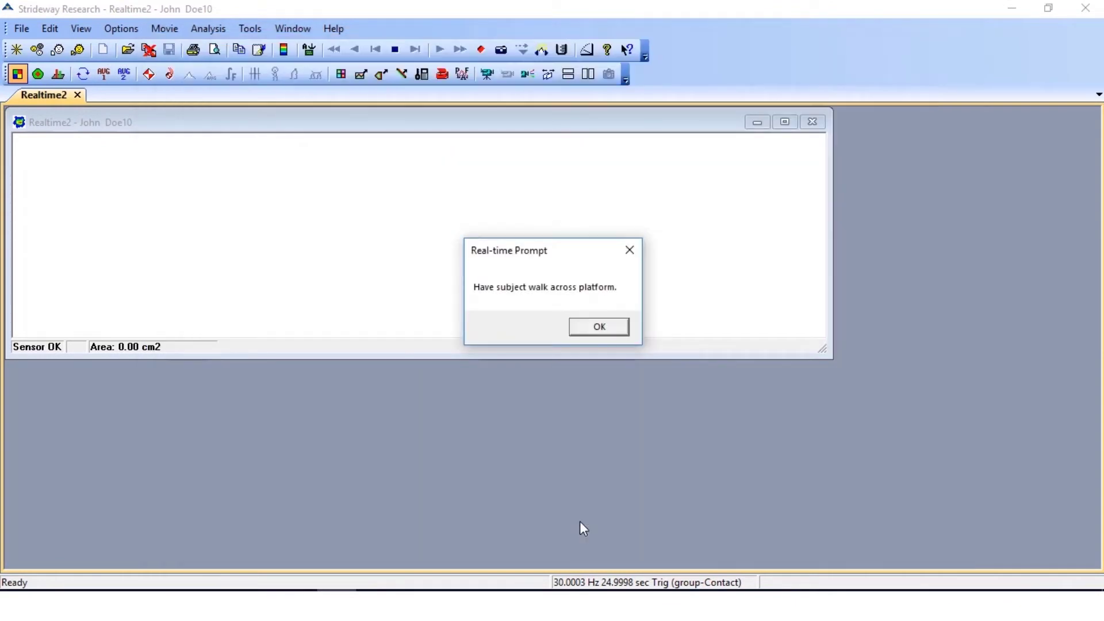
left_click(599, 327)
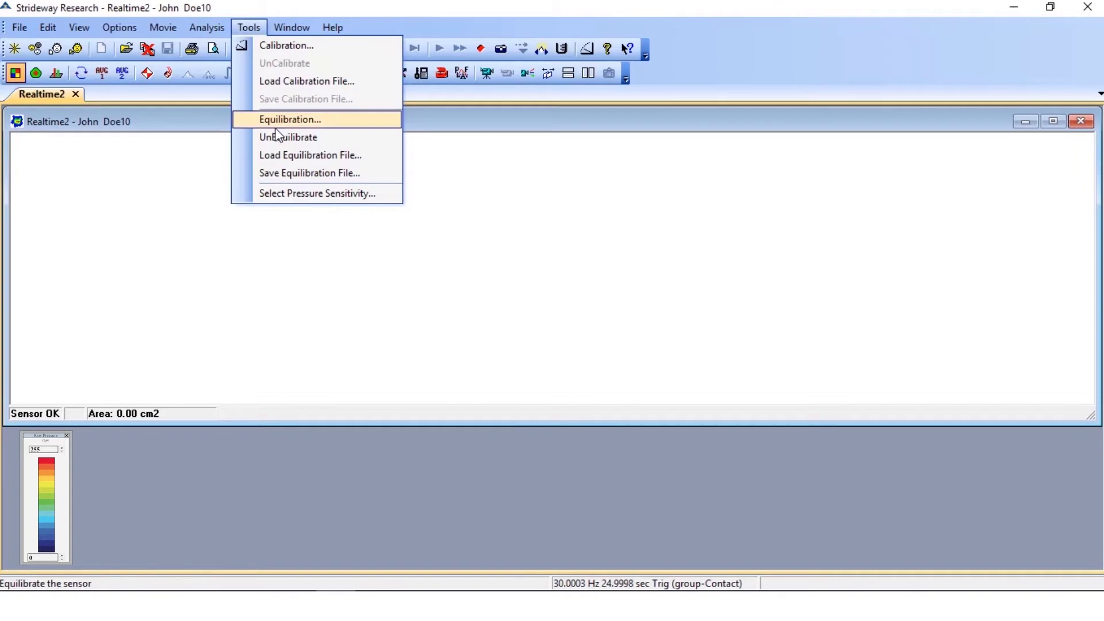
left_click(289, 194)
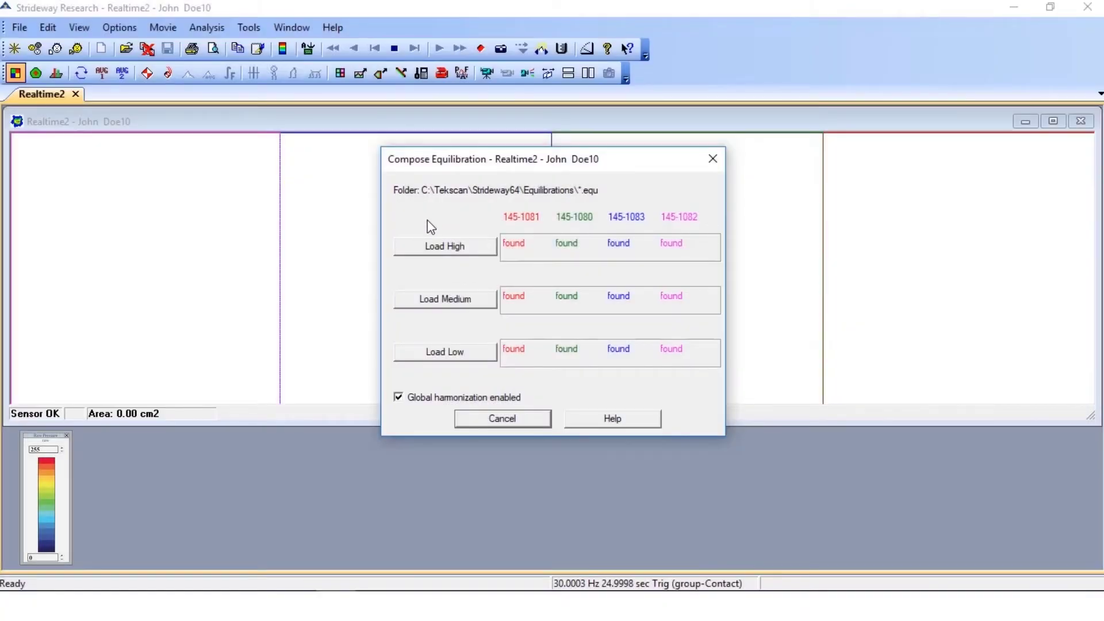
left_click(438, 248)
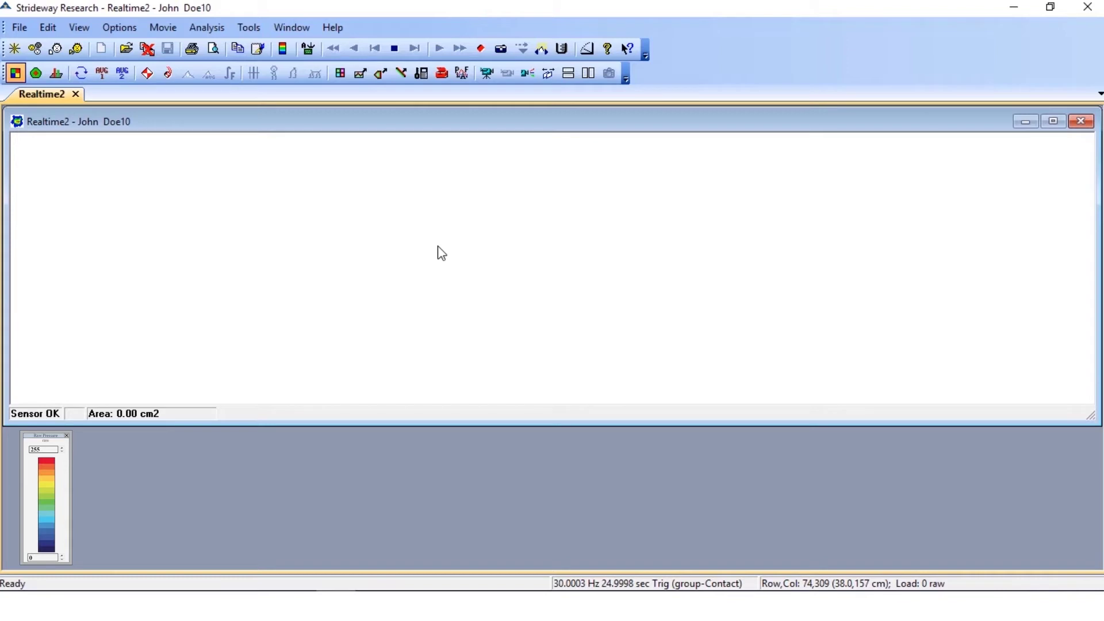
Record the patient's walking passes at high-range equilibration, stop the recording and display it in Peak/Pass view.
left_click(481, 51)
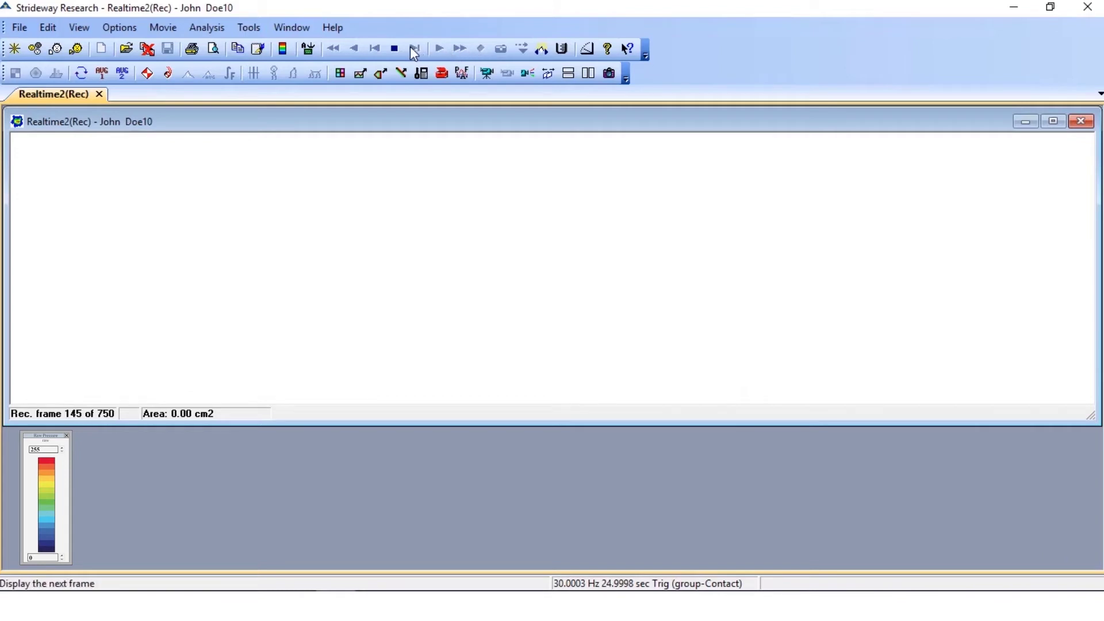
left_click(395, 50)
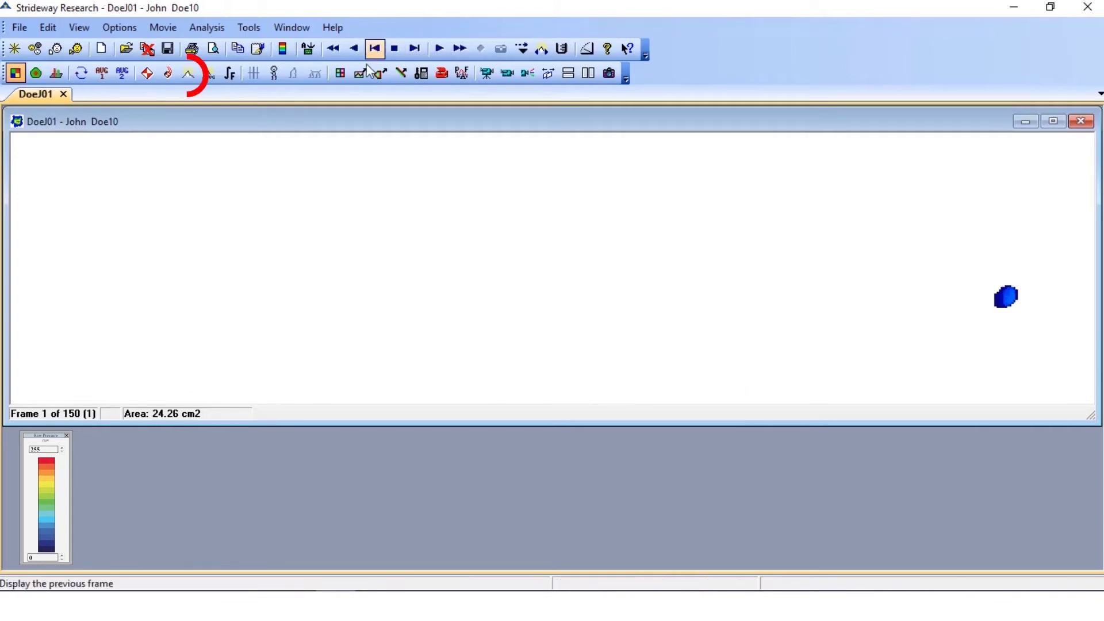
left_click(188, 73)
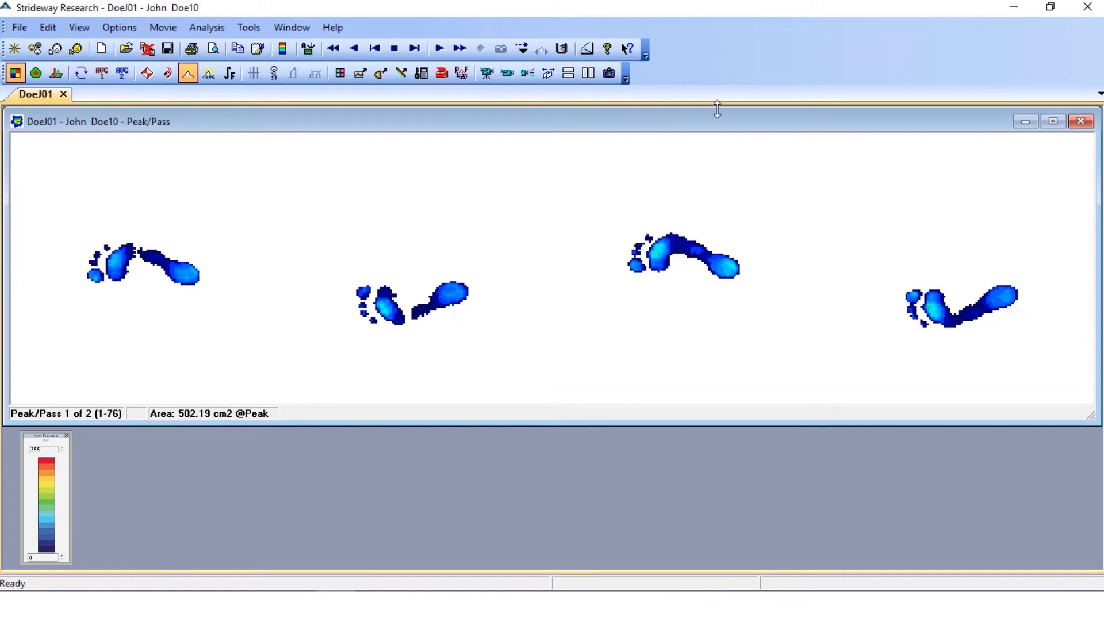
Close the high-range recording without saving it and open a fresh real-time window for the same patient.
left_click(1080, 121)
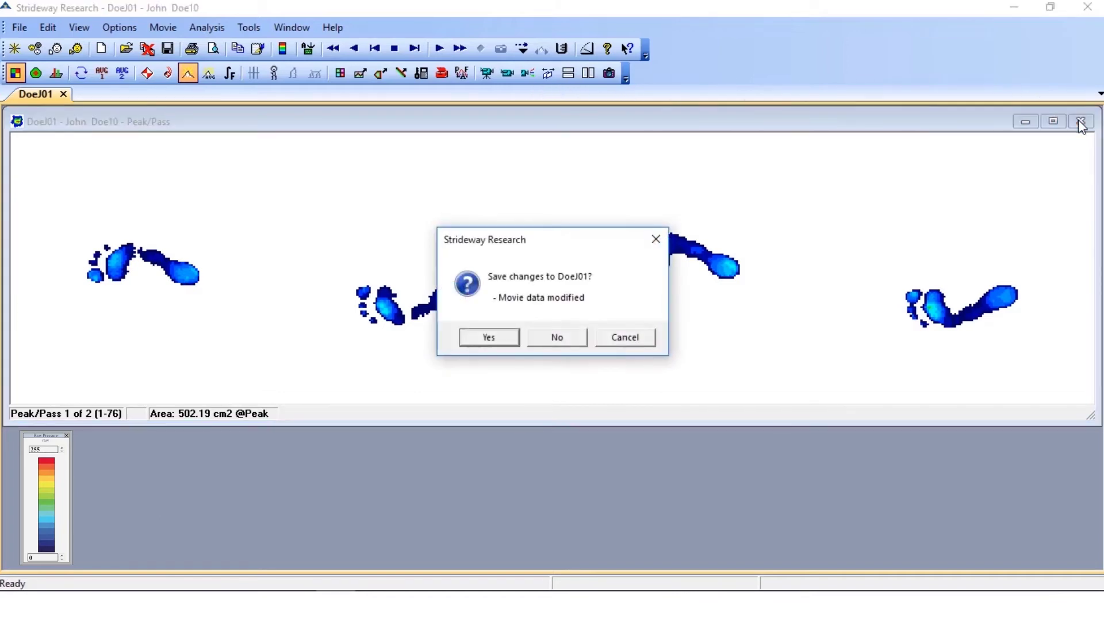
left_click(555, 341)
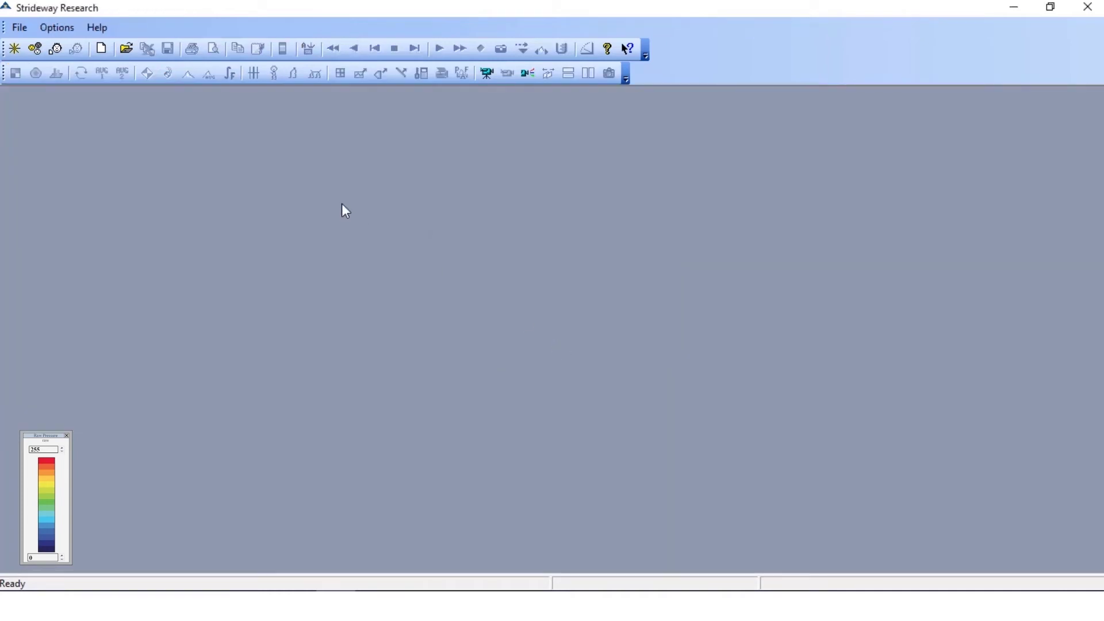
left_click(103, 48)
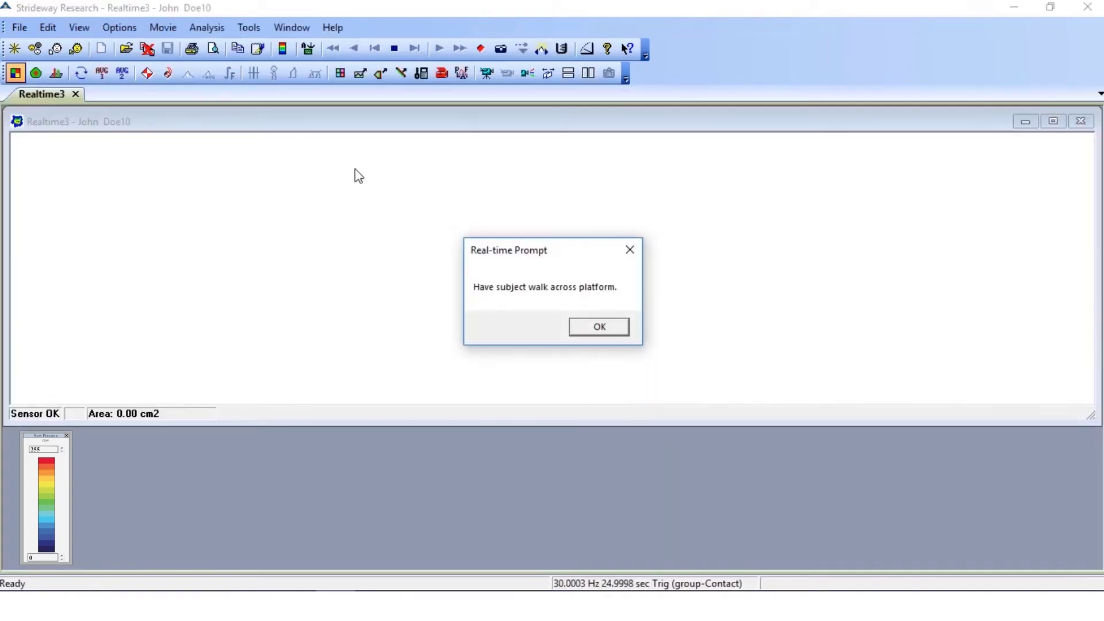
left_click(592, 331)
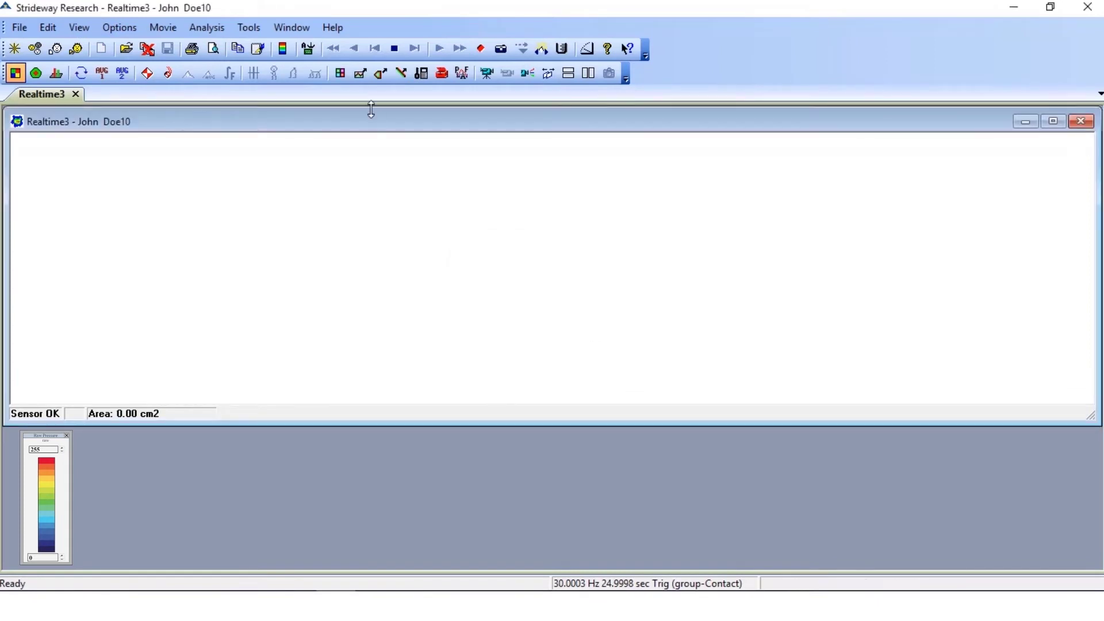
Load the Medium pressure sensitivity equilibration for the real-time window.
left_click(258, 34)
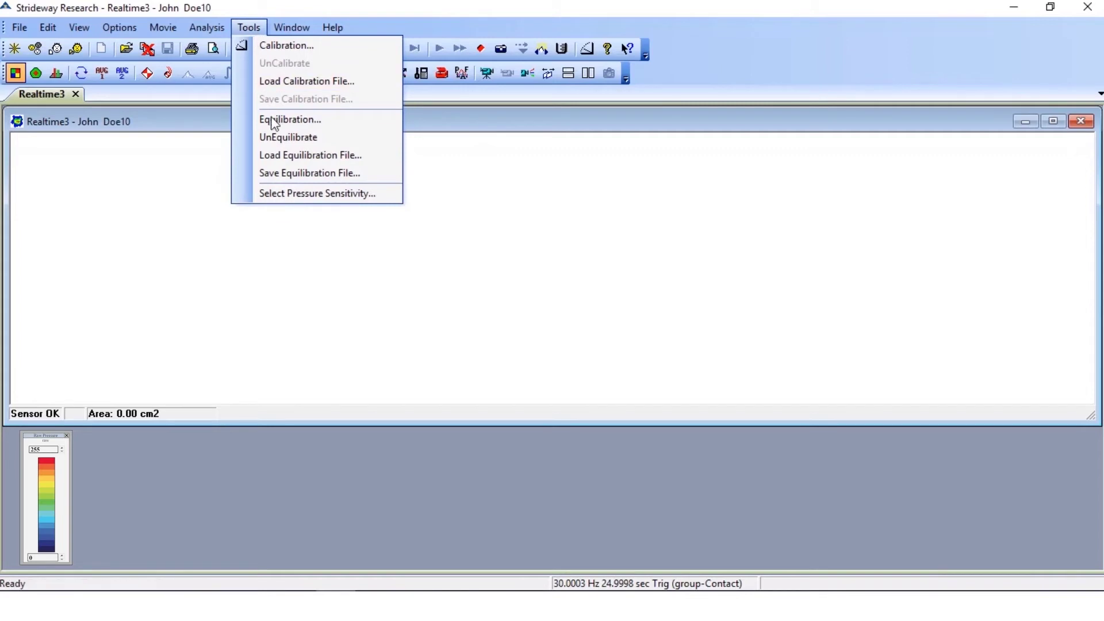
left_click(284, 192)
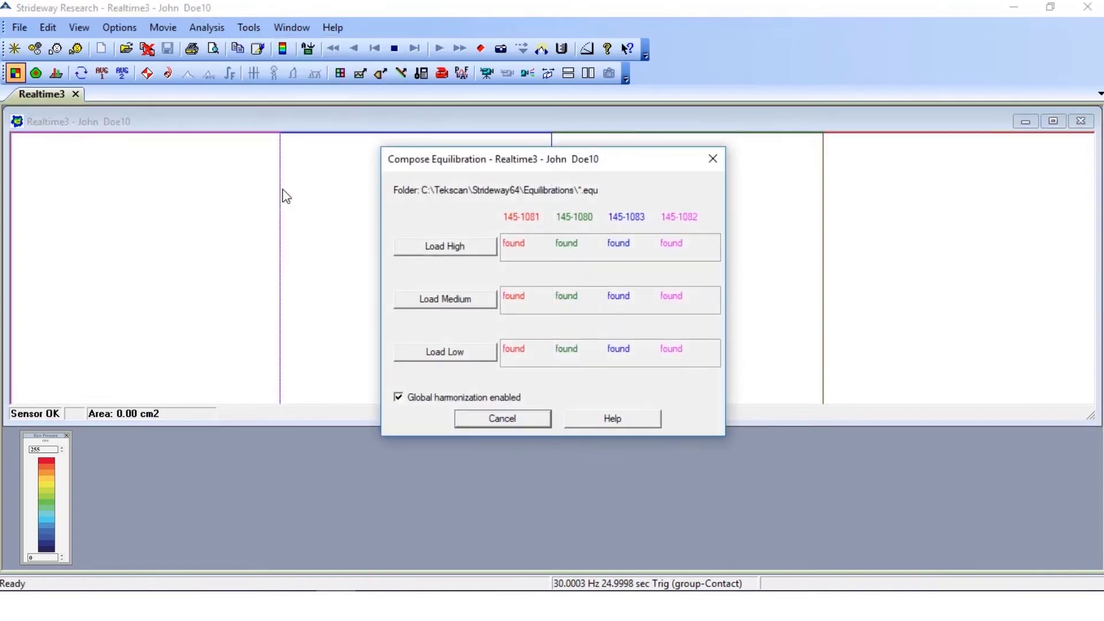
left_click(429, 299)
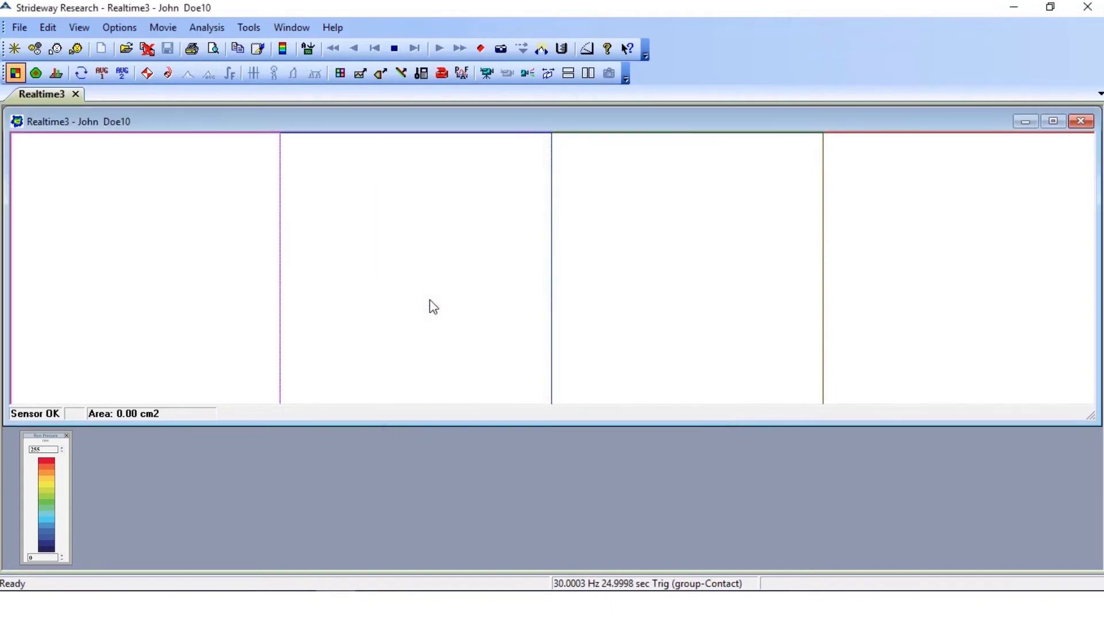
Record the patient's walking passes at medium-range equilibration, stop the recording and display it in Peak/Pass view.
left_click(481, 50)
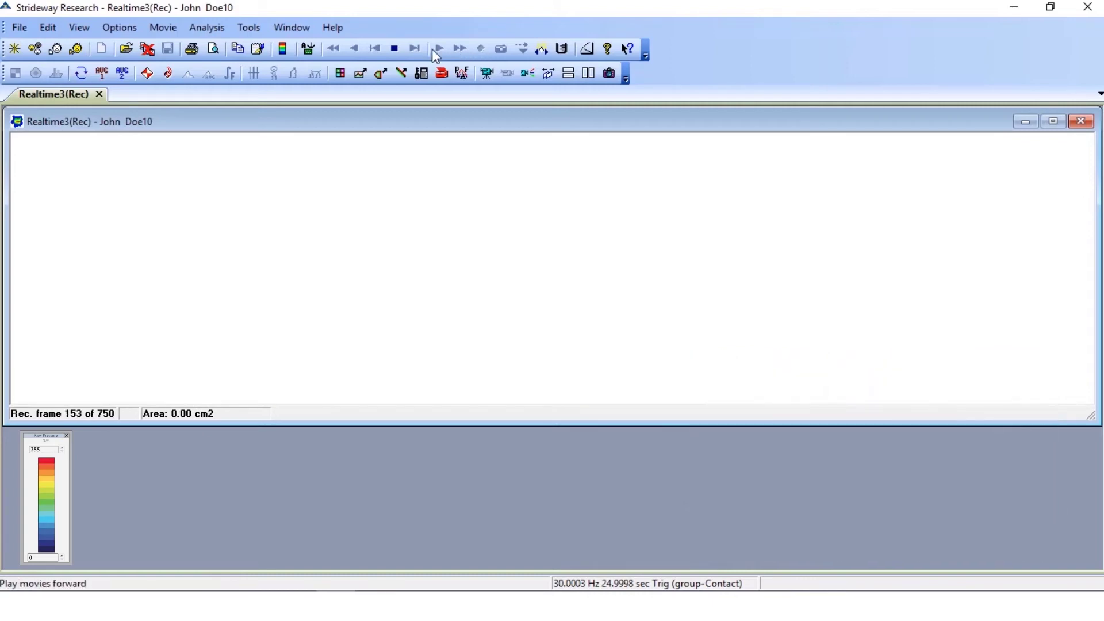
left_click(396, 50)
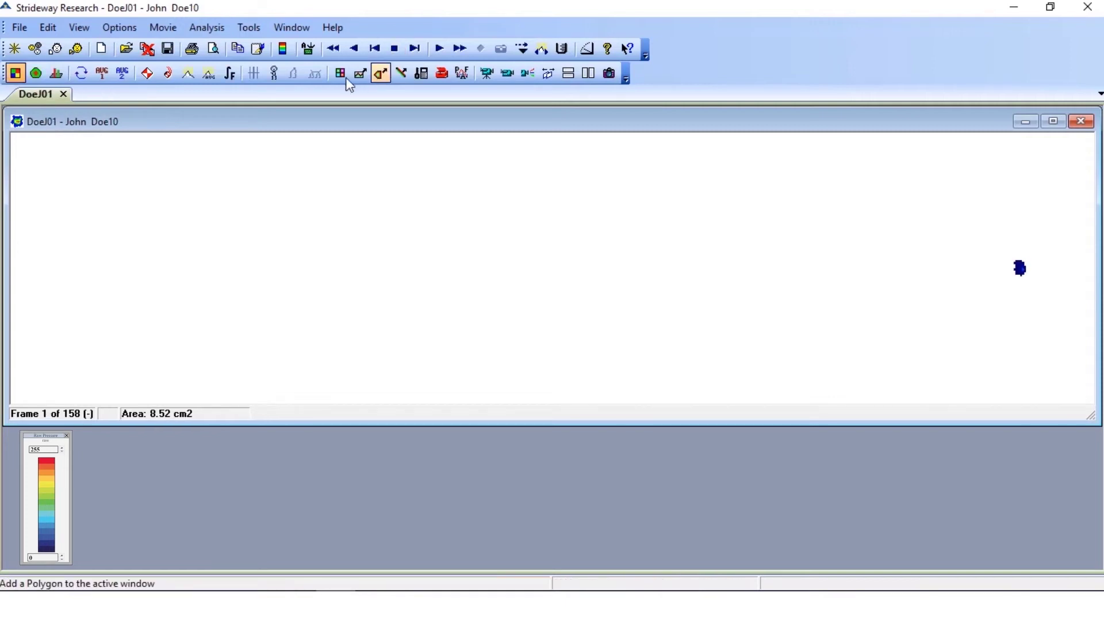
left_click(196, 72)
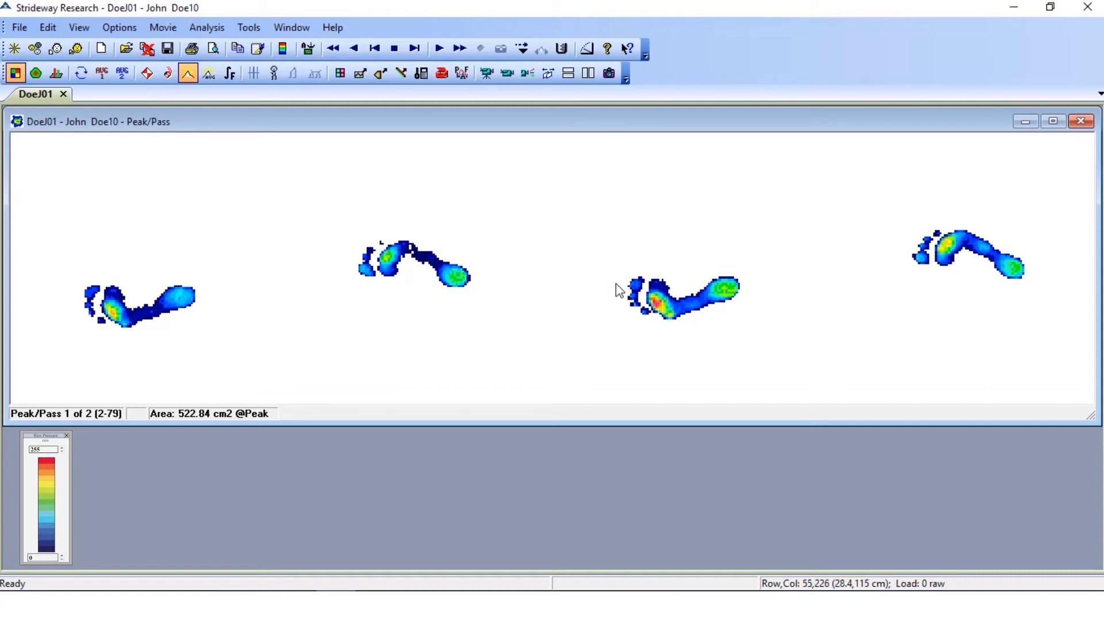
Close the medium-range recording without saving it and open another real-time window for the same patient.
left_click(1080, 121)
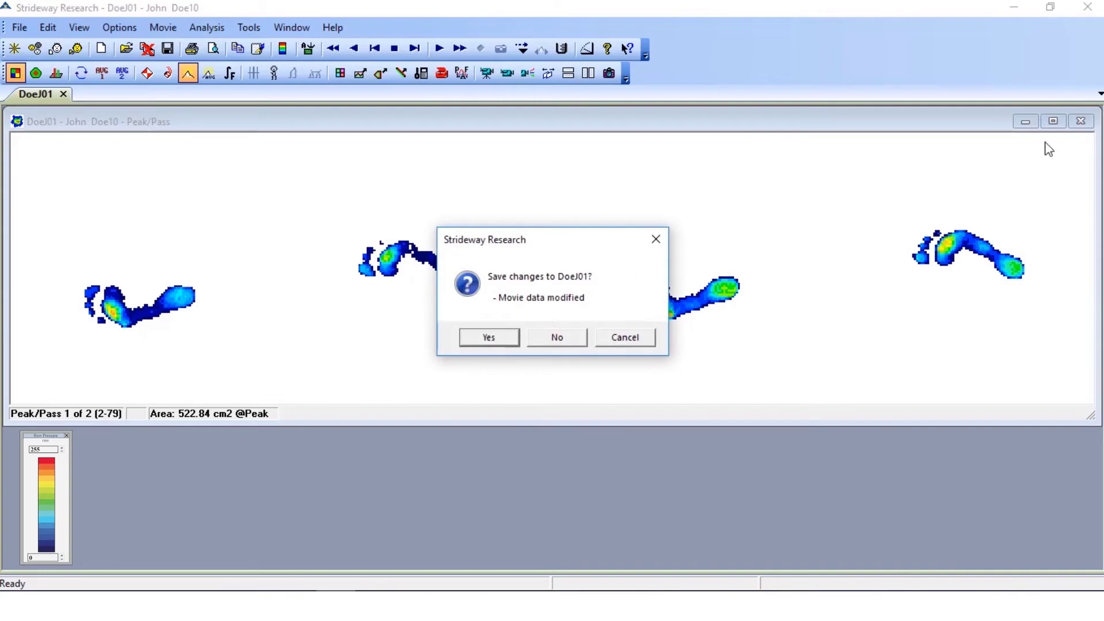
left_click(556, 343)
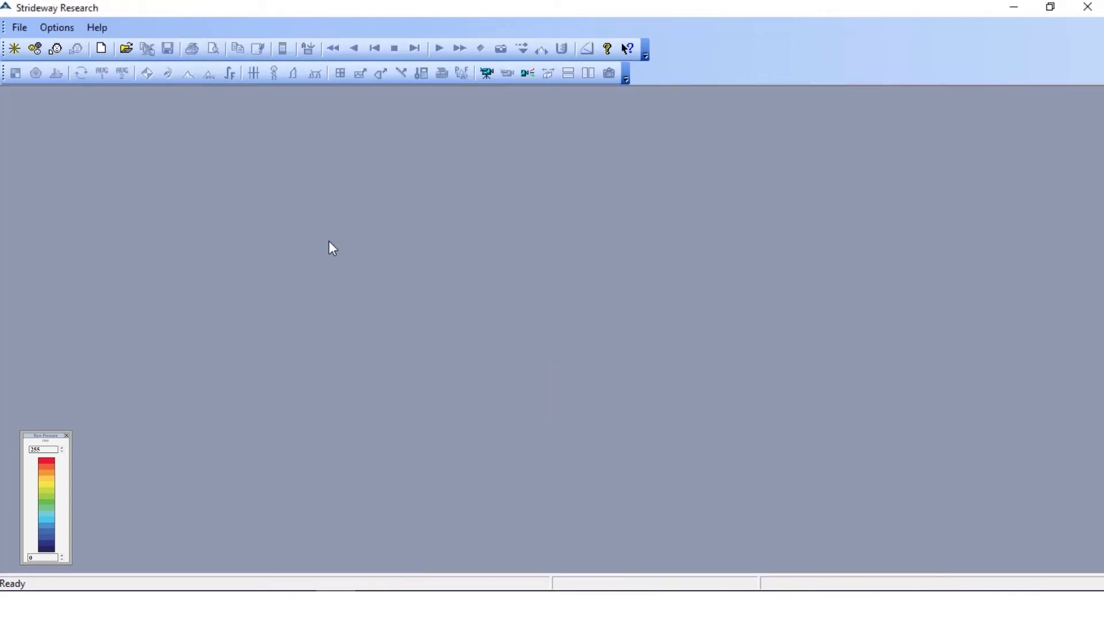
left_click(104, 48)
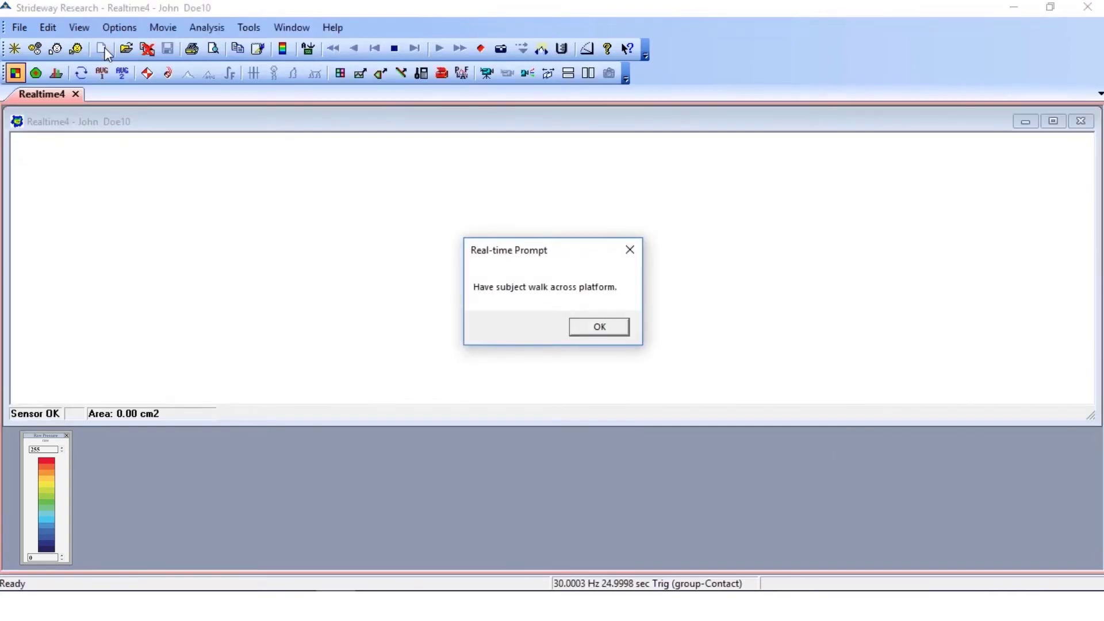
left_click(604, 330)
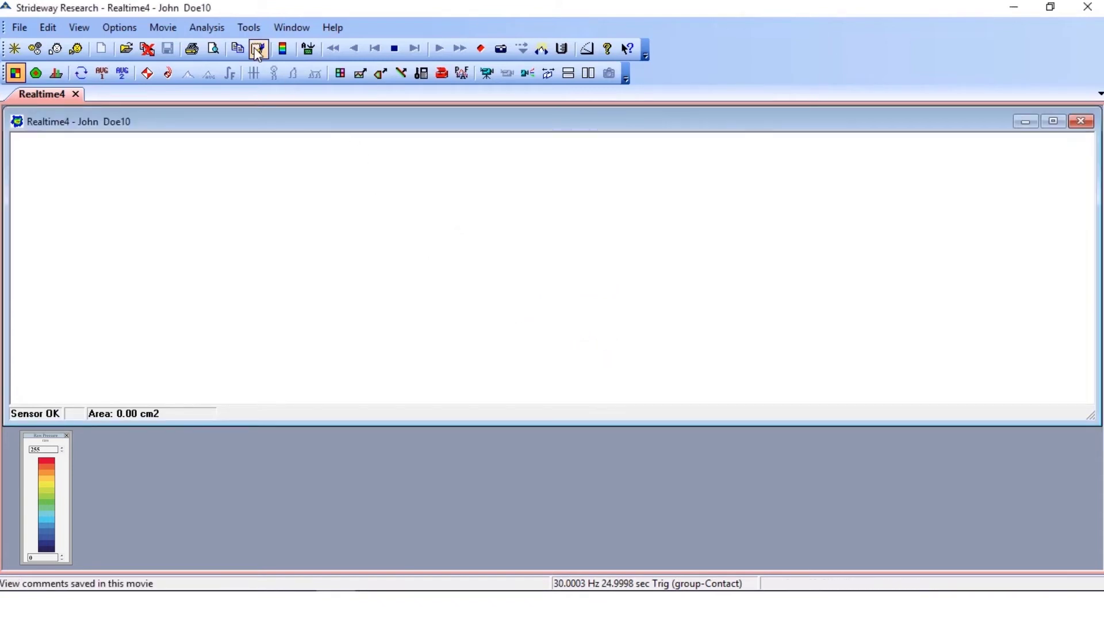
Set the equilibration for the new real-time window.
left_click(251, 28)
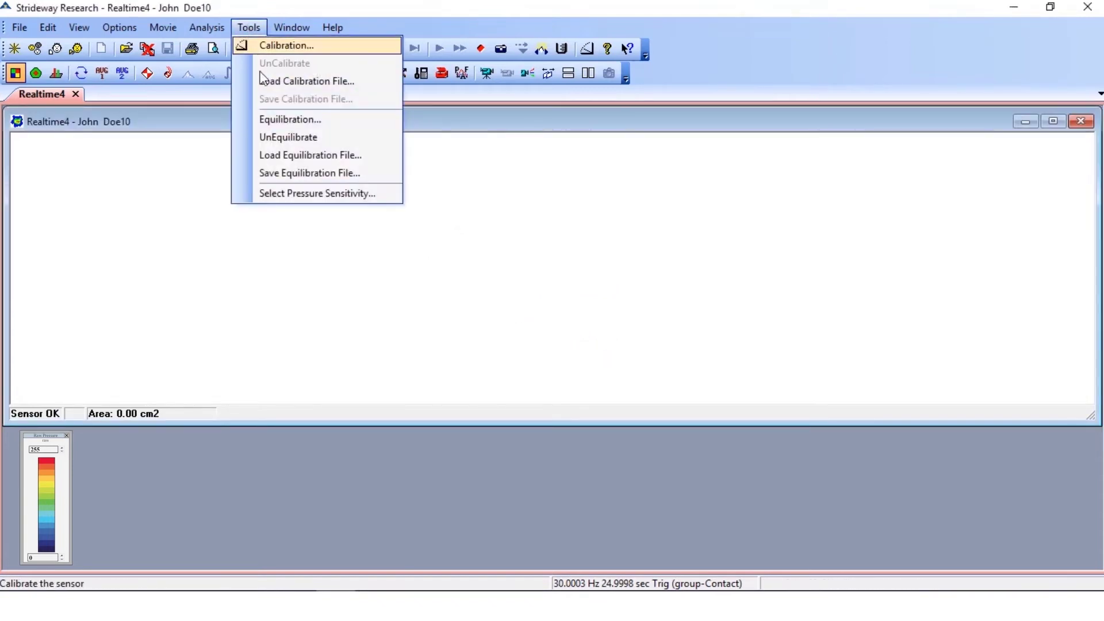
left_click(284, 120)
left_click(436, 254)
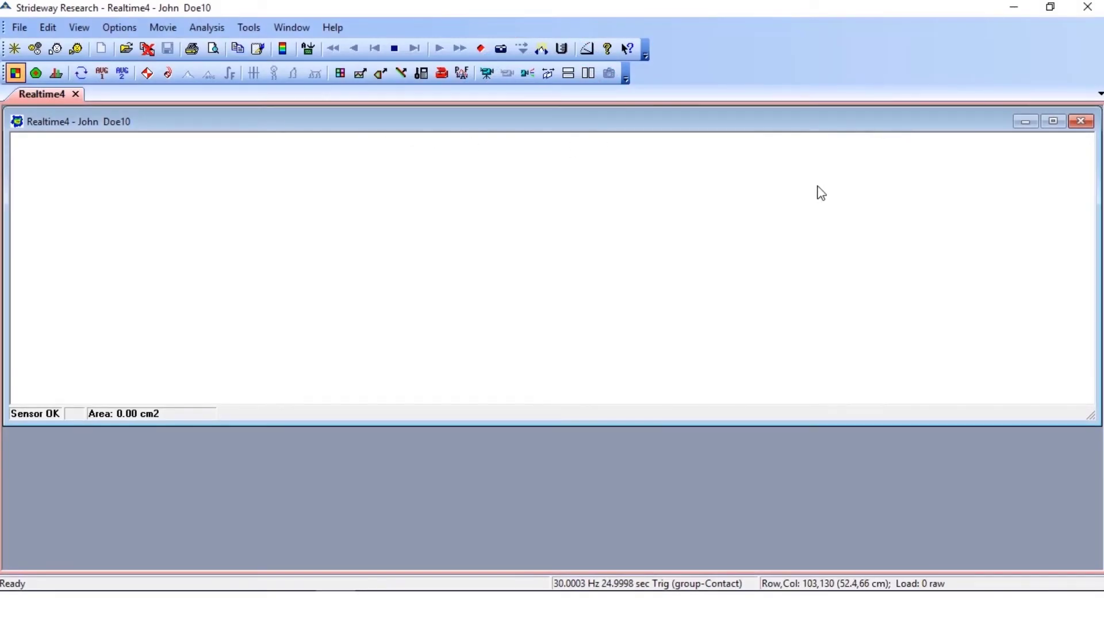
Narrow the real-time window, open its calibration settings and place the dialog beside it so all four tiles stay visible.
left_click_drag(1097, 198, 667, 192)
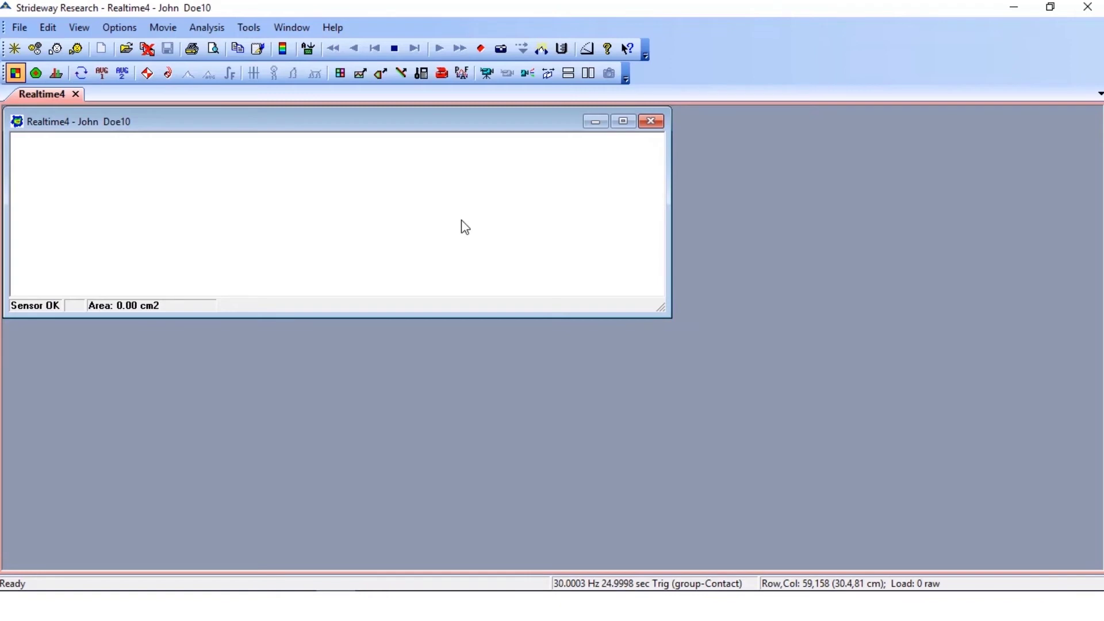
left_click(257, 29)
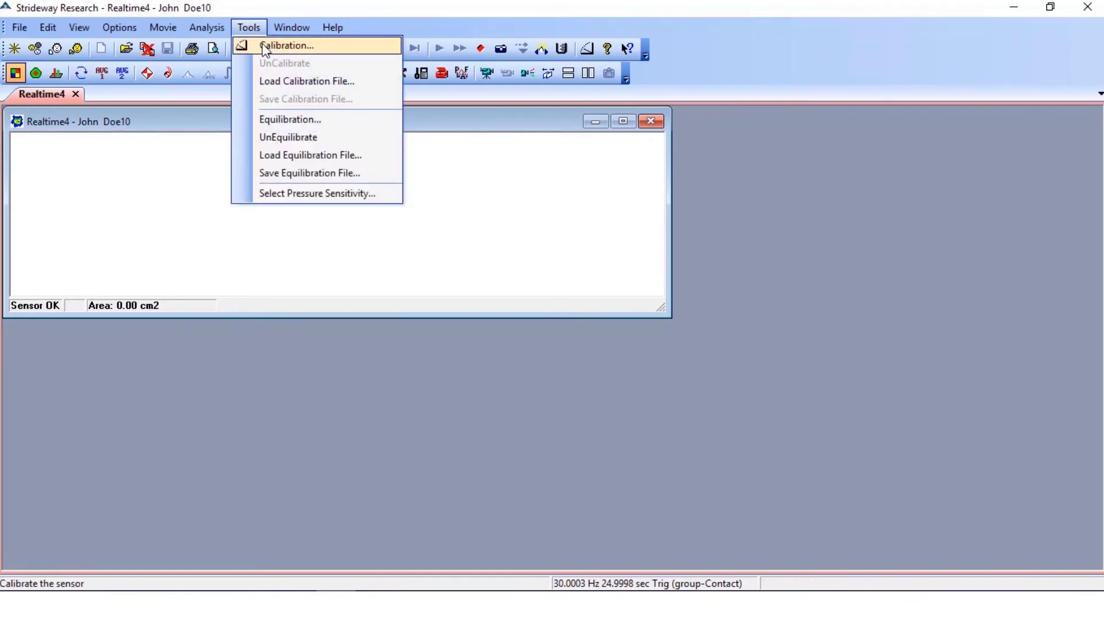
left_click(262, 46)
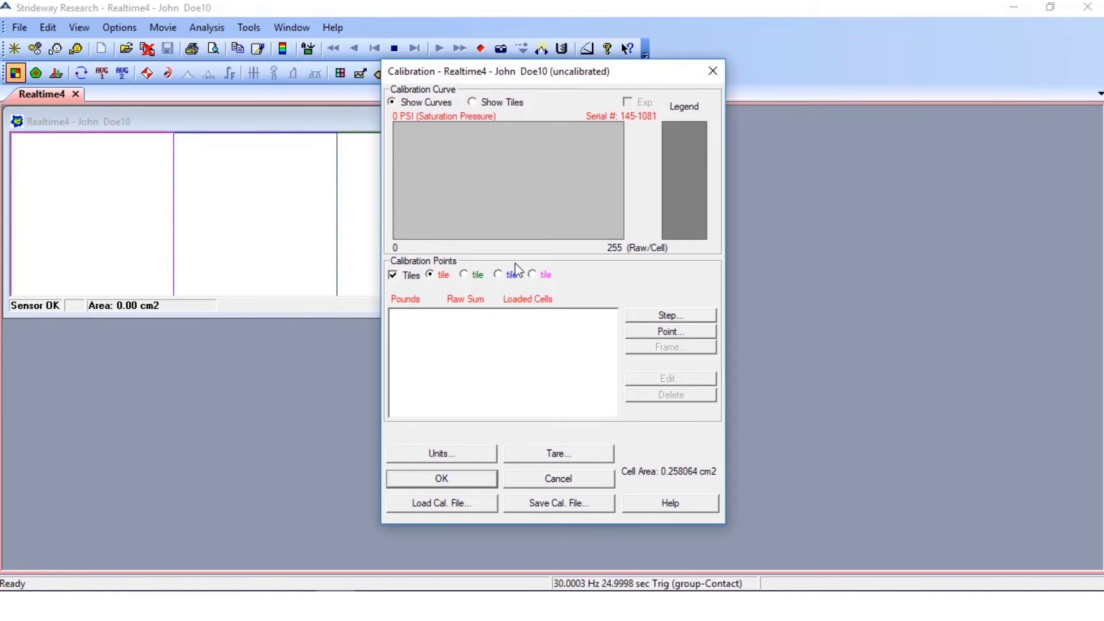
left_click_drag(539, 71, 844, 122)
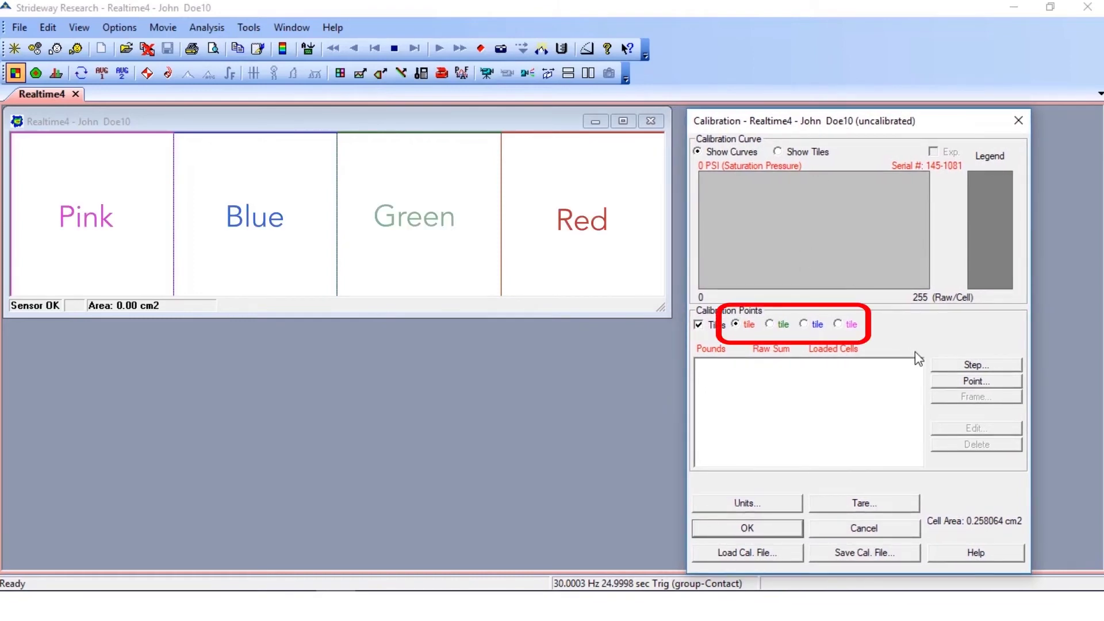
Try to run a step calibration of the red tile with a subject weight of 200 pounds.
left_click(962, 365)
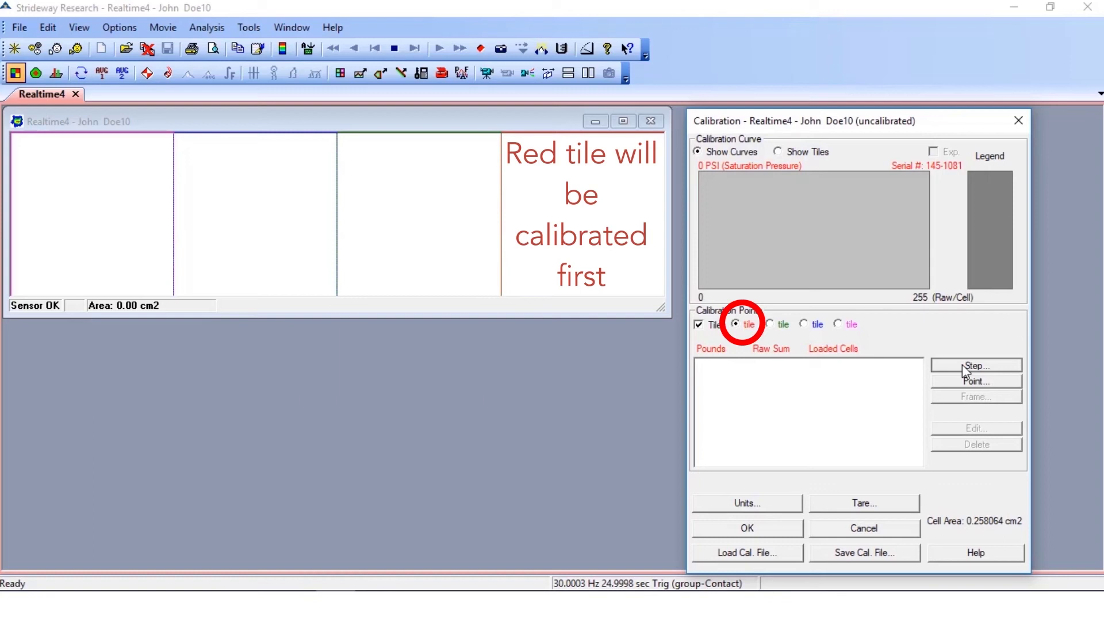
left_click(962, 366)
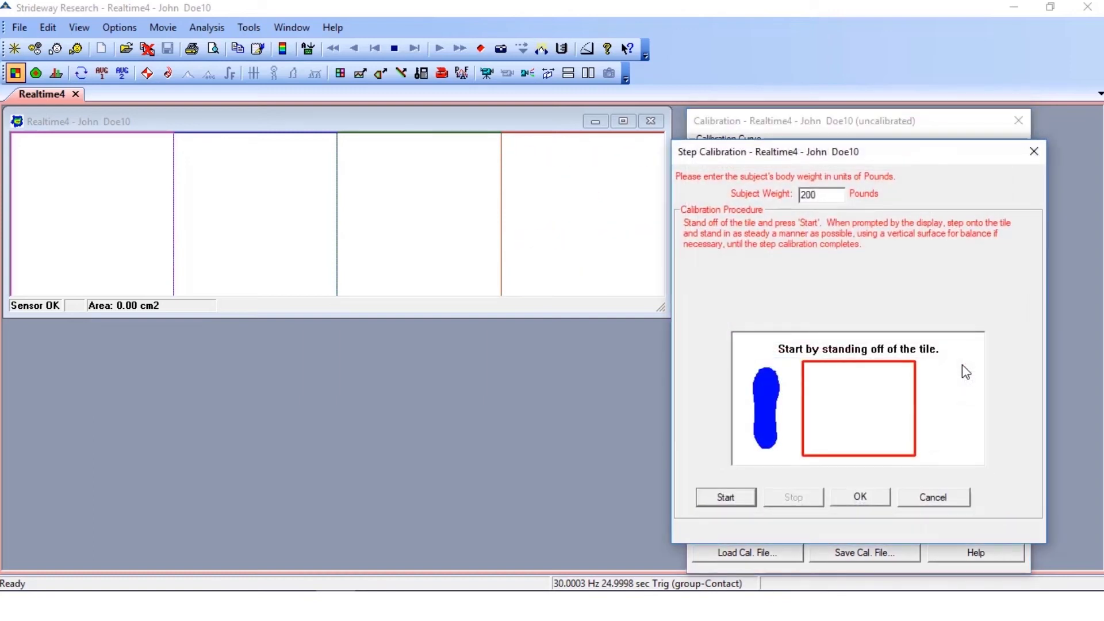
left_click_drag(873, 146, 892, 144)
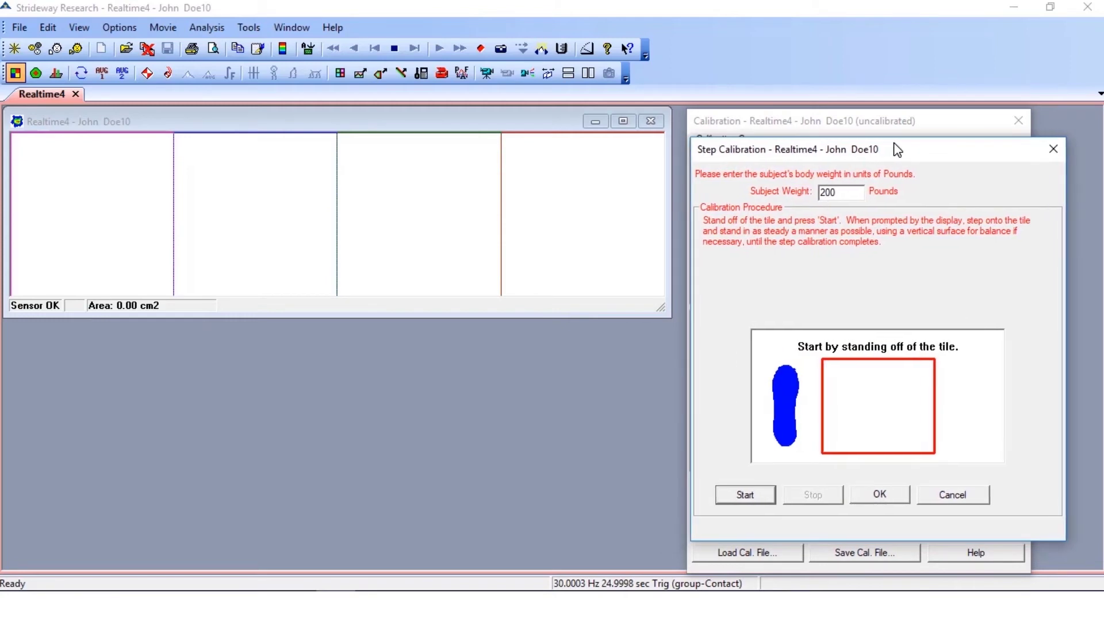
double_click(832, 194)
type("200")
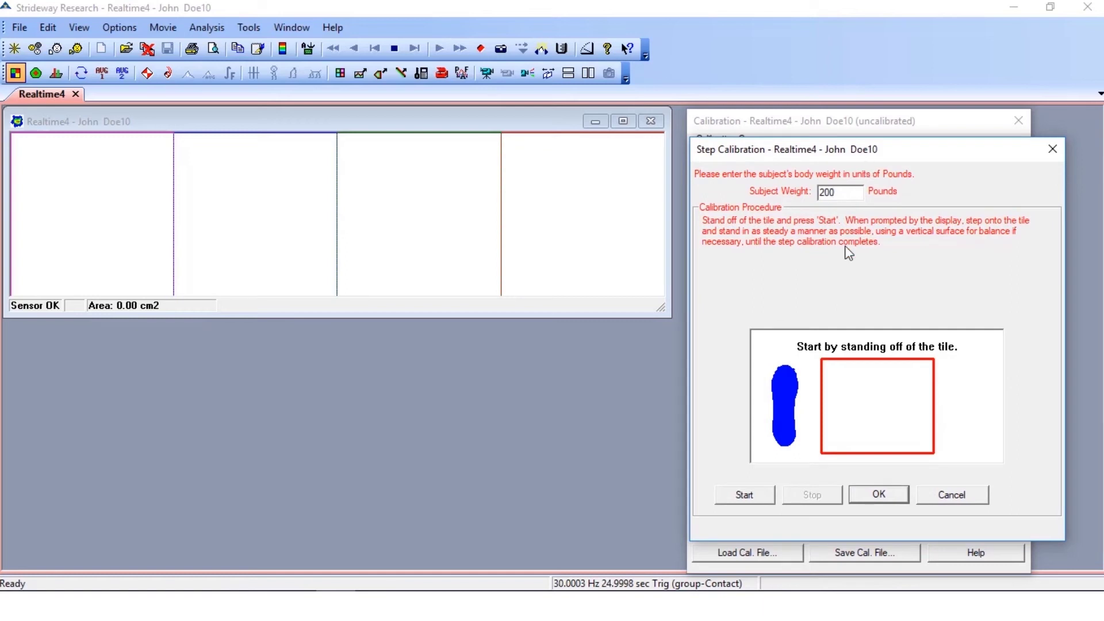
left_click(751, 499)
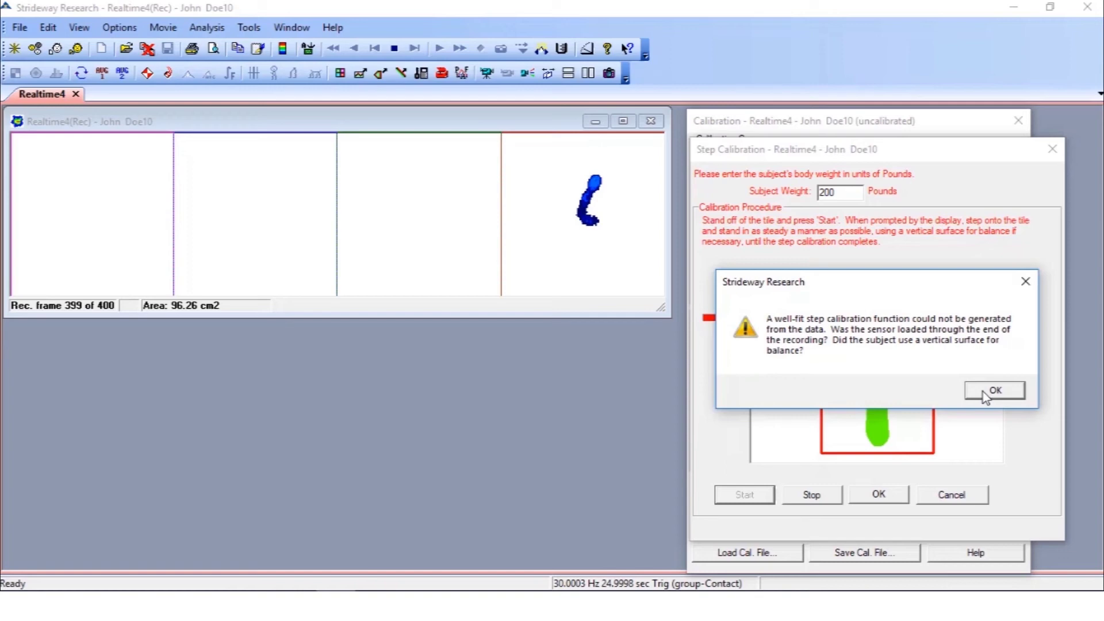
left_click(983, 391)
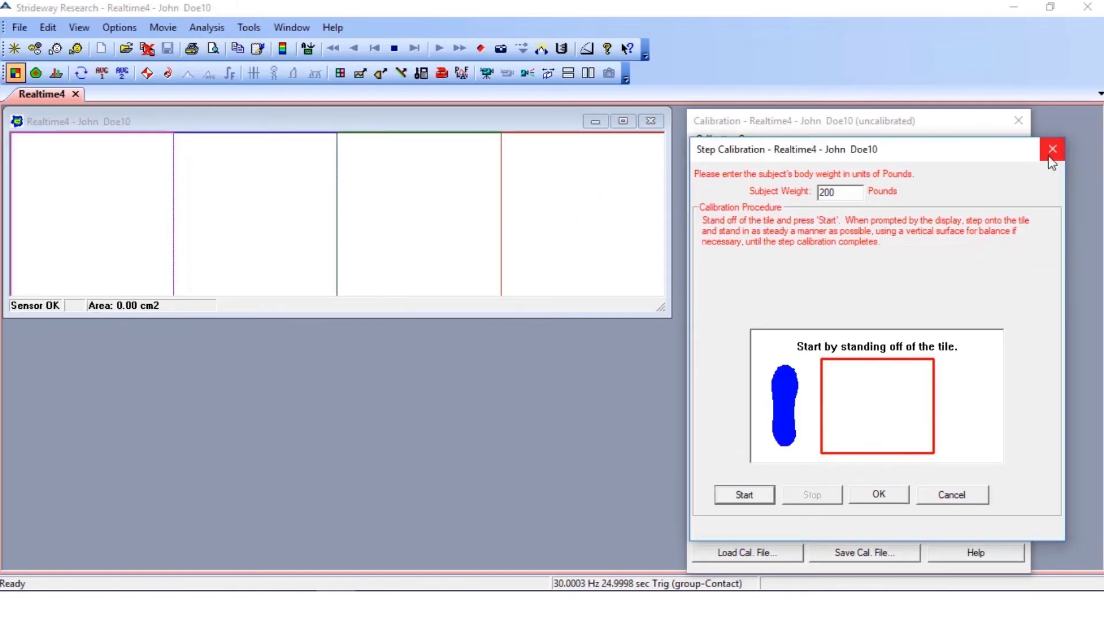
left_click(1051, 150)
Repeat the red tile's step calibration at a subject weight of 200 pounds and apply it.
left_click(976, 365)
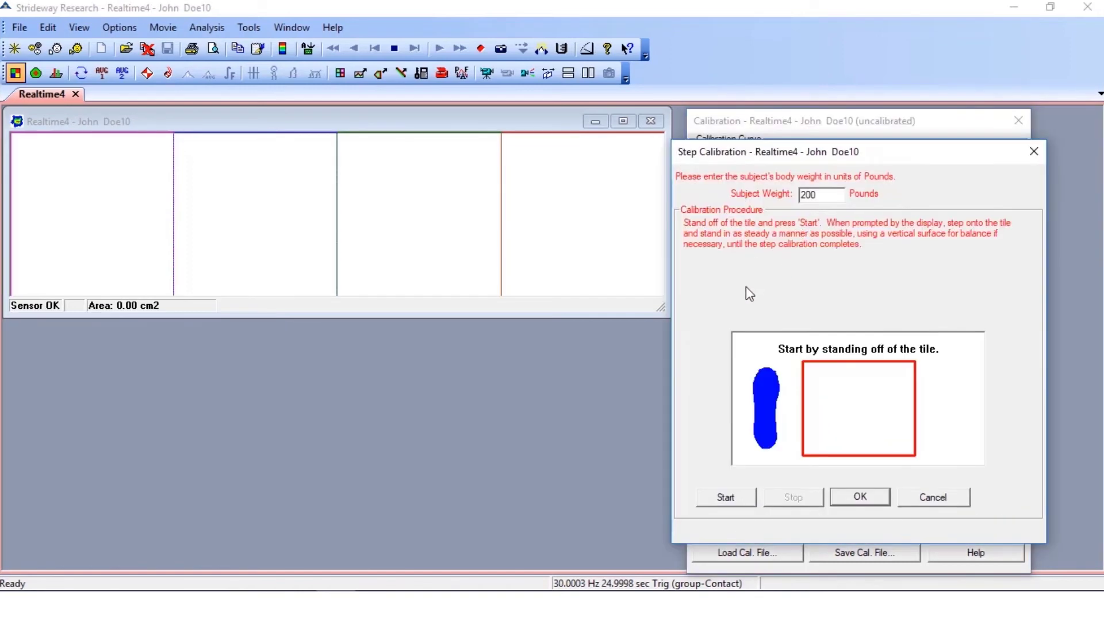
left_click(719, 495)
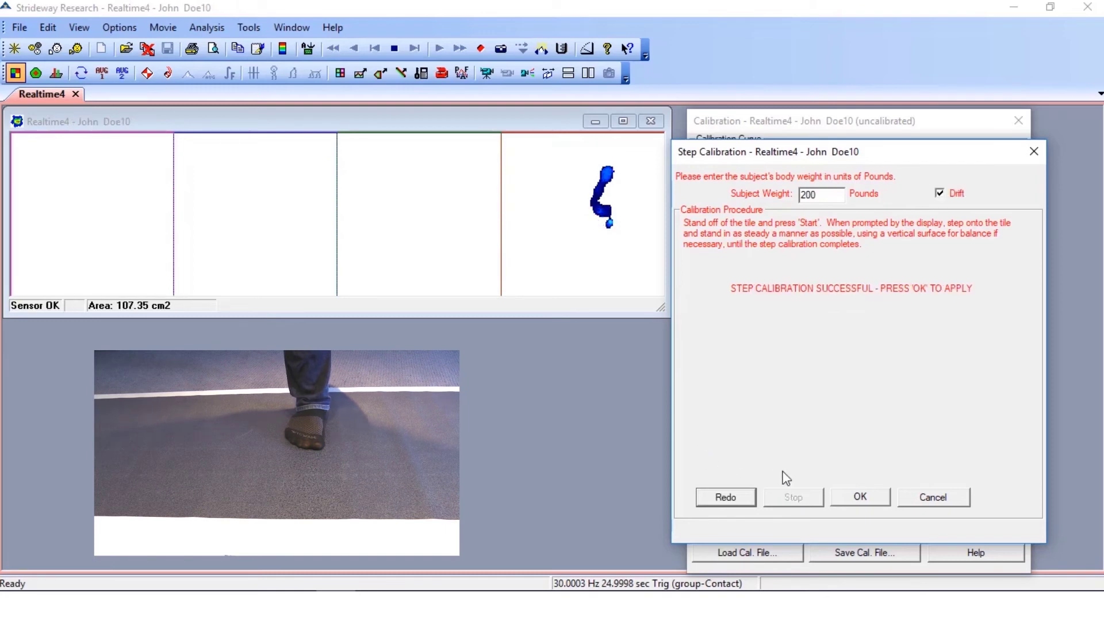
left_click(850, 499)
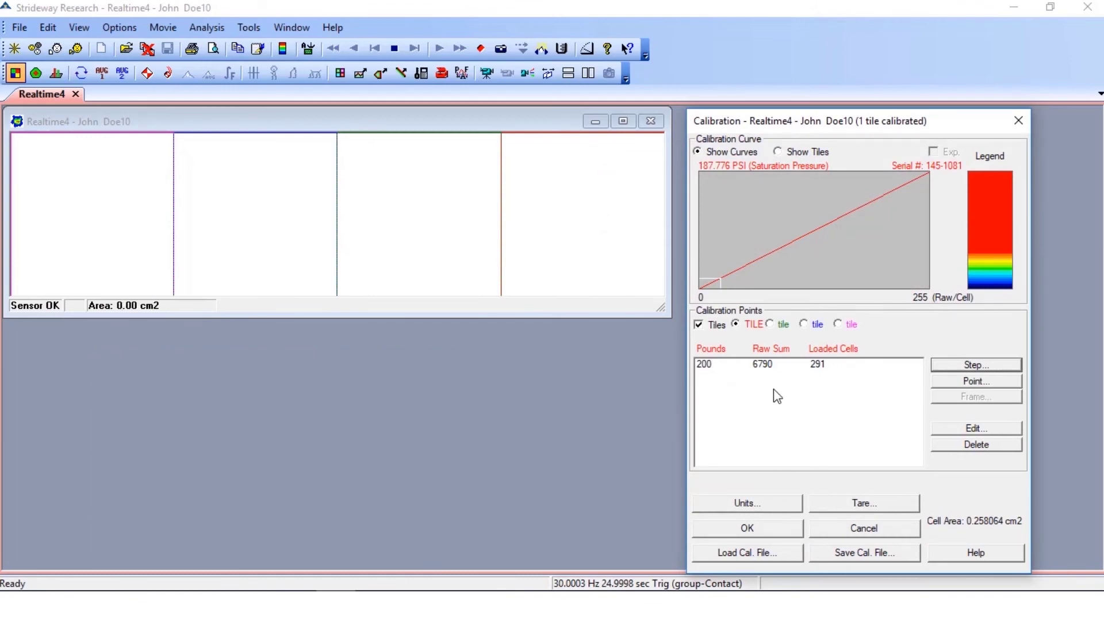
Select the green tile, run its step calibration at a subject weight of 200 pounds and apply it.
left_click(769, 325)
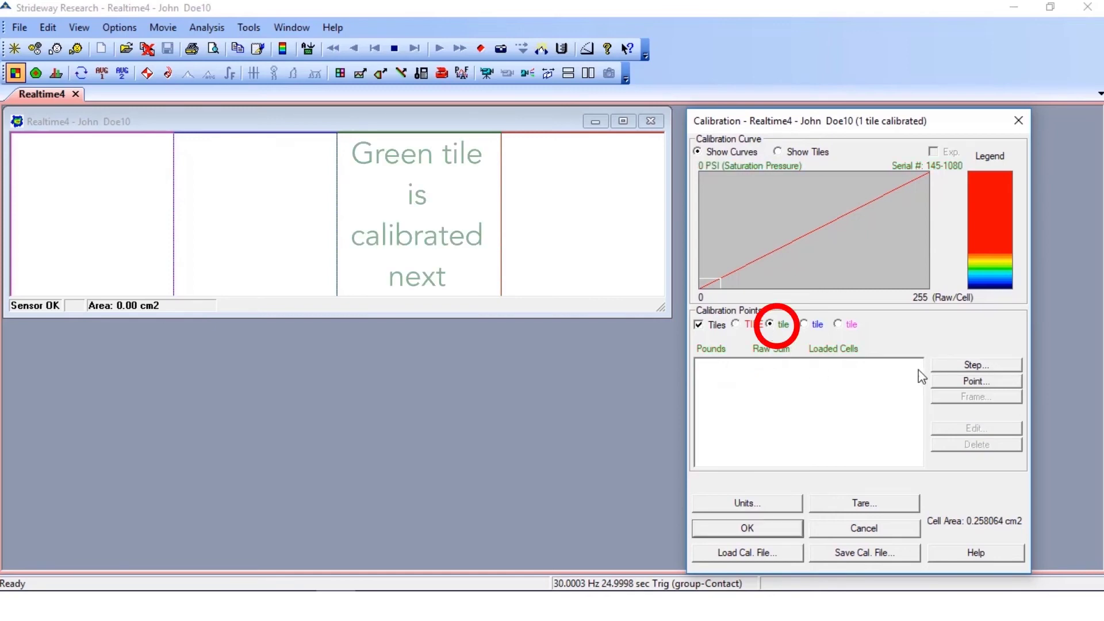
left_click(942, 365)
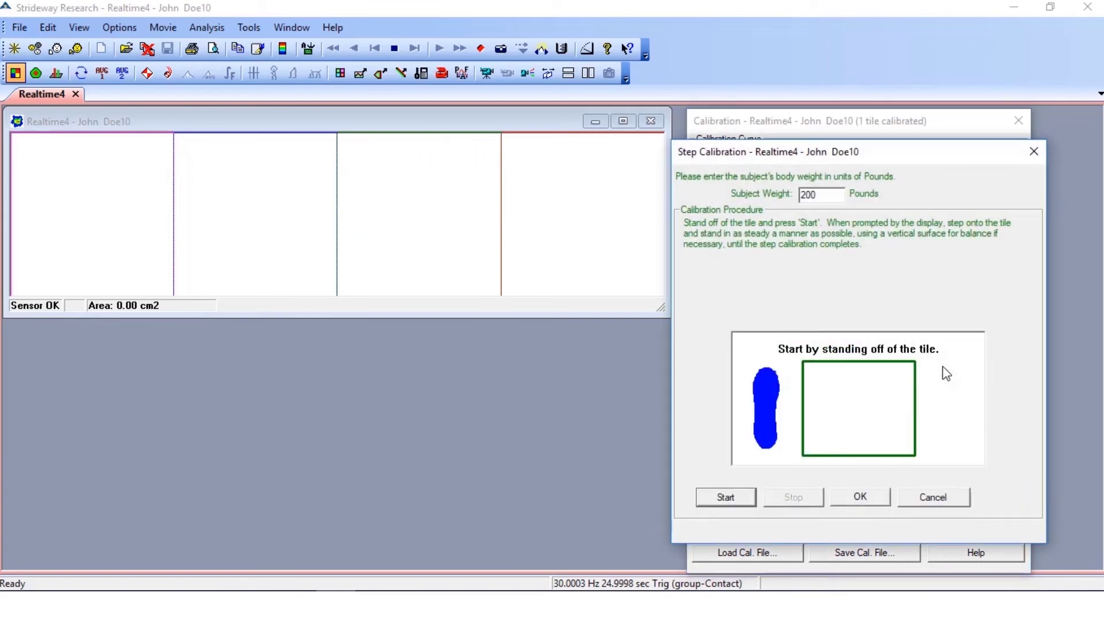
left_click(723, 496)
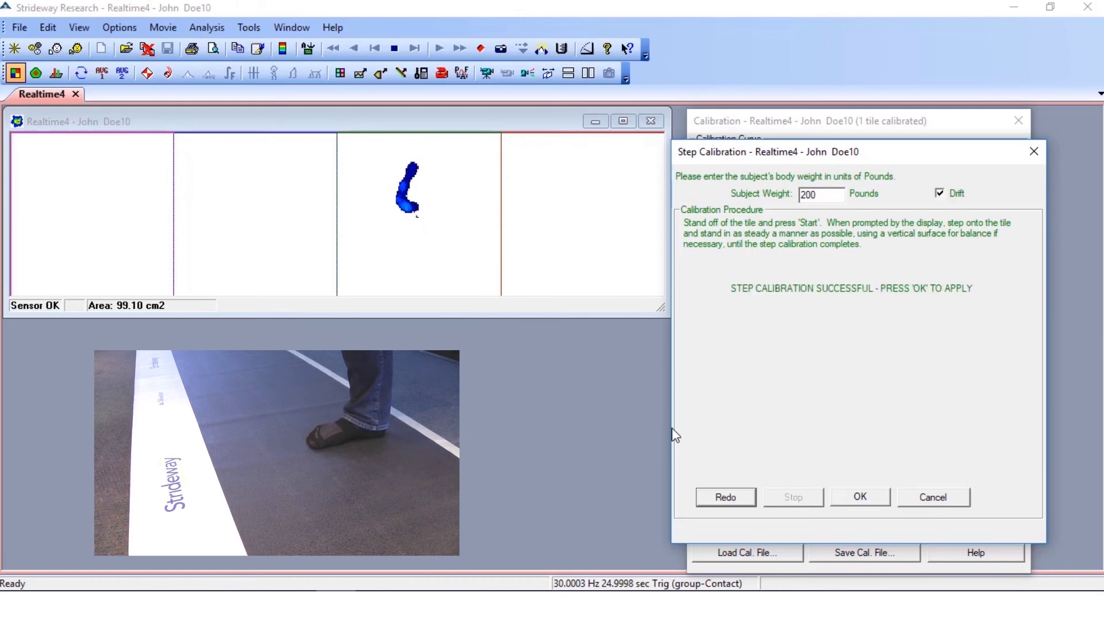
left_click(856, 498)
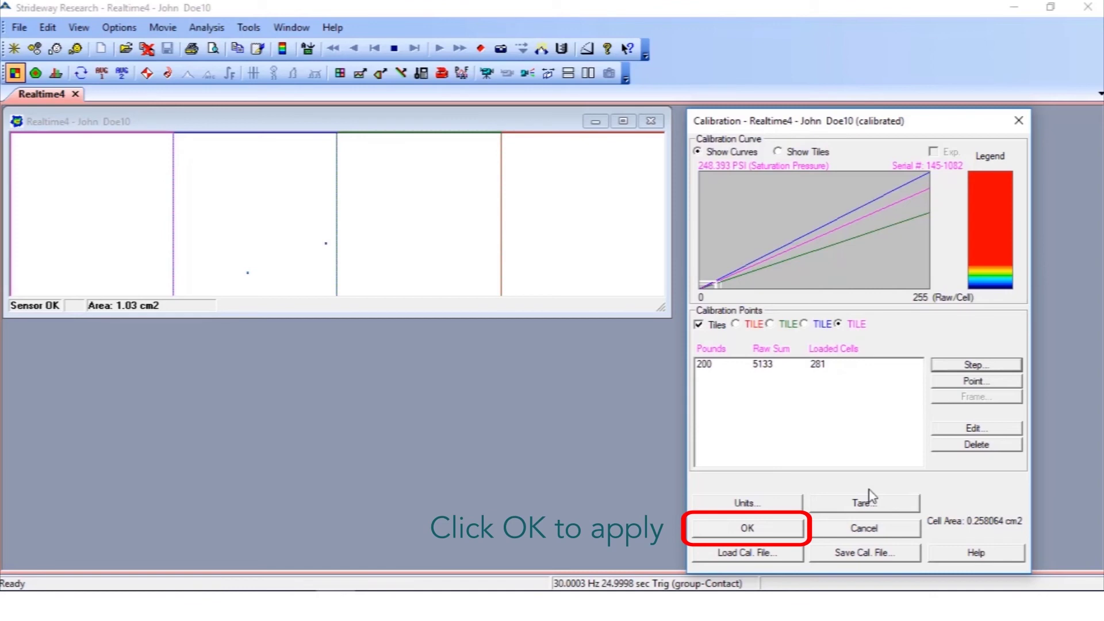
Apply the tile calibrations to the real-time window and enlarge the window to nearly the full workspace width.
key("Return")
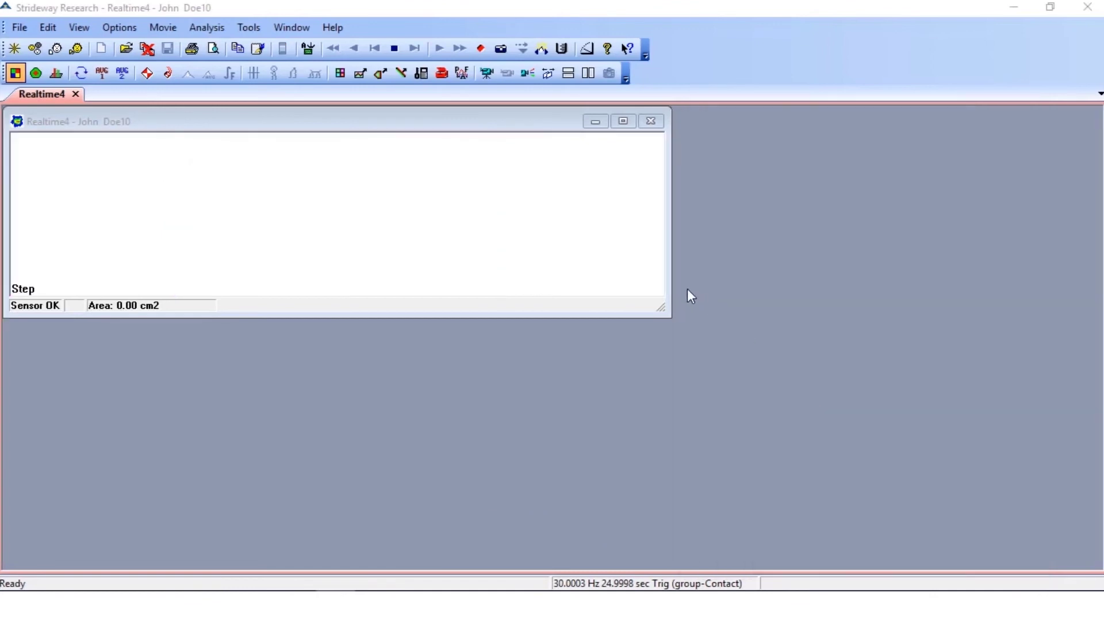
left_click_drag(667, 282, 1089, 318)
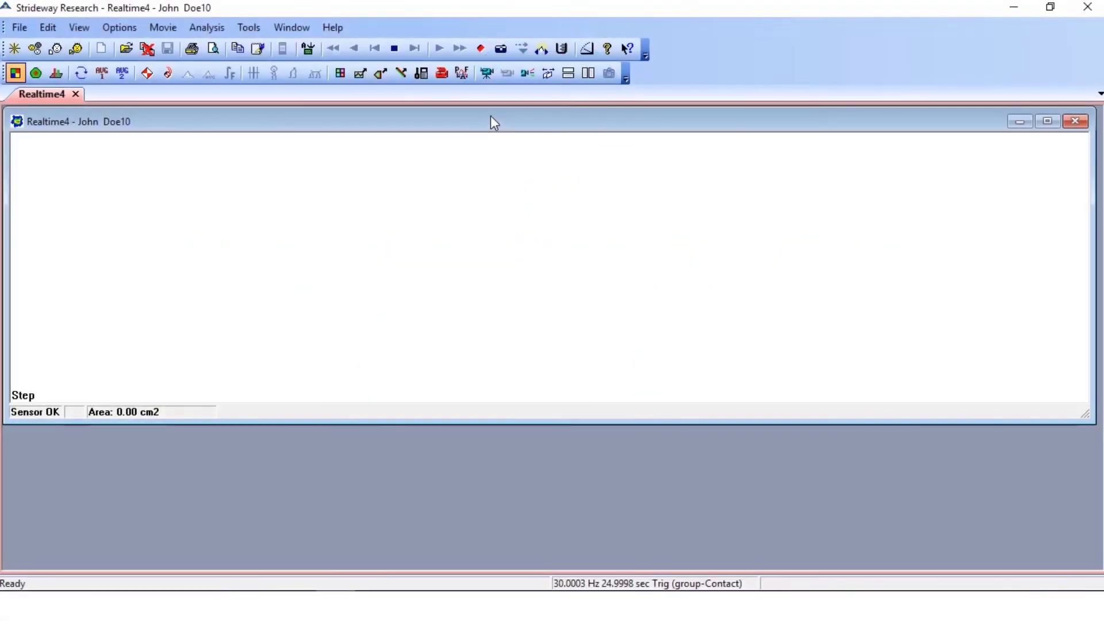
Record the patient's walking passes in the calibrated real-time window and stop the recording.
left_click(482, 50)
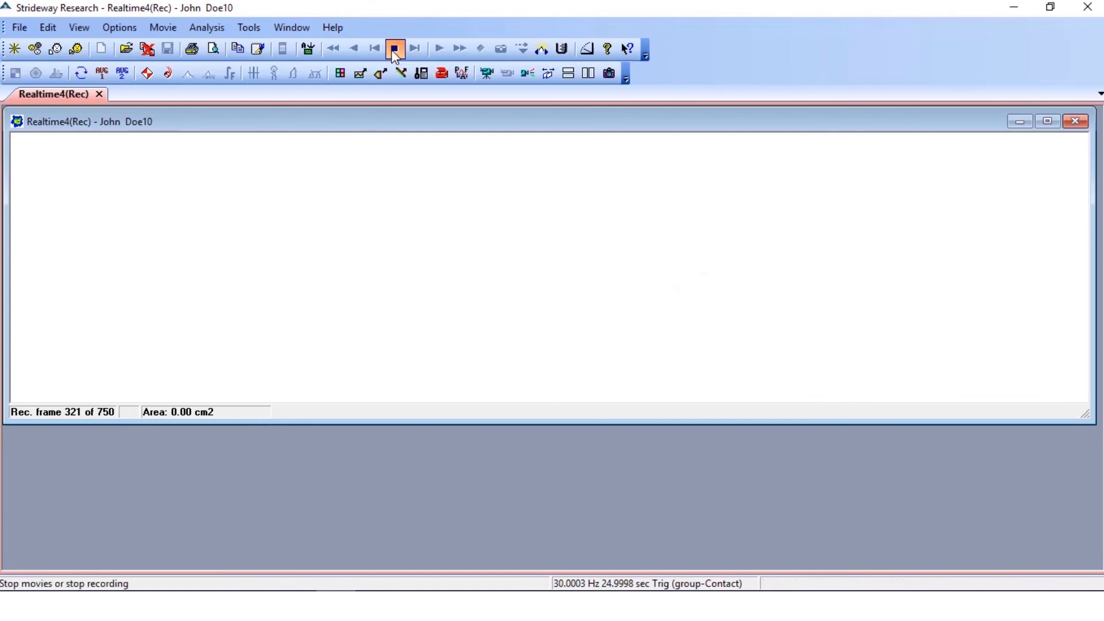
left_click(395, 50)
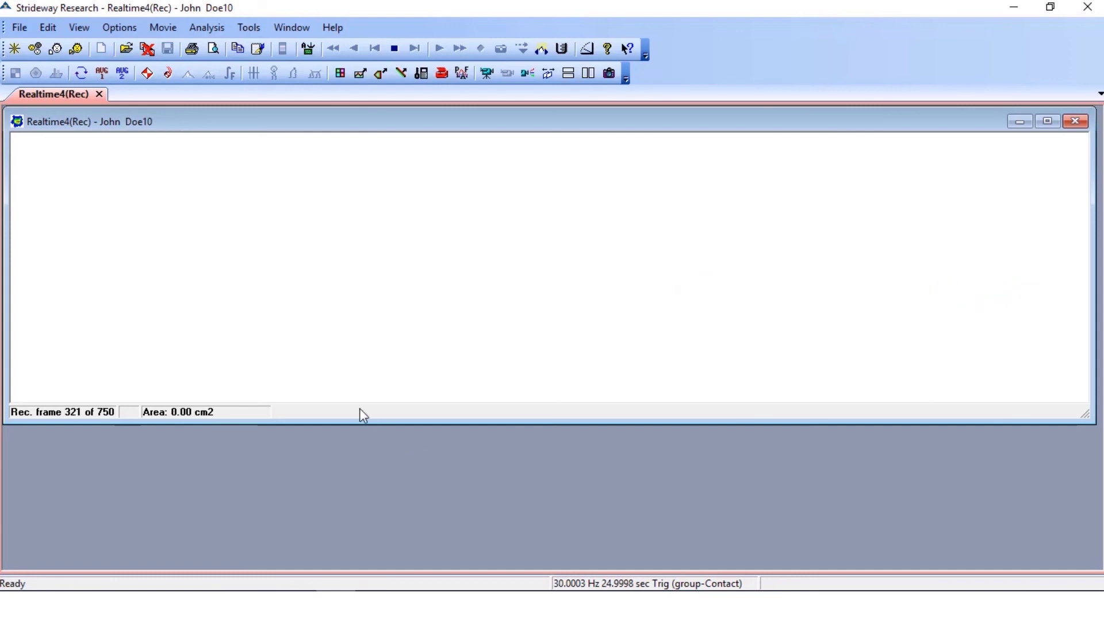
left_click(394, 50)
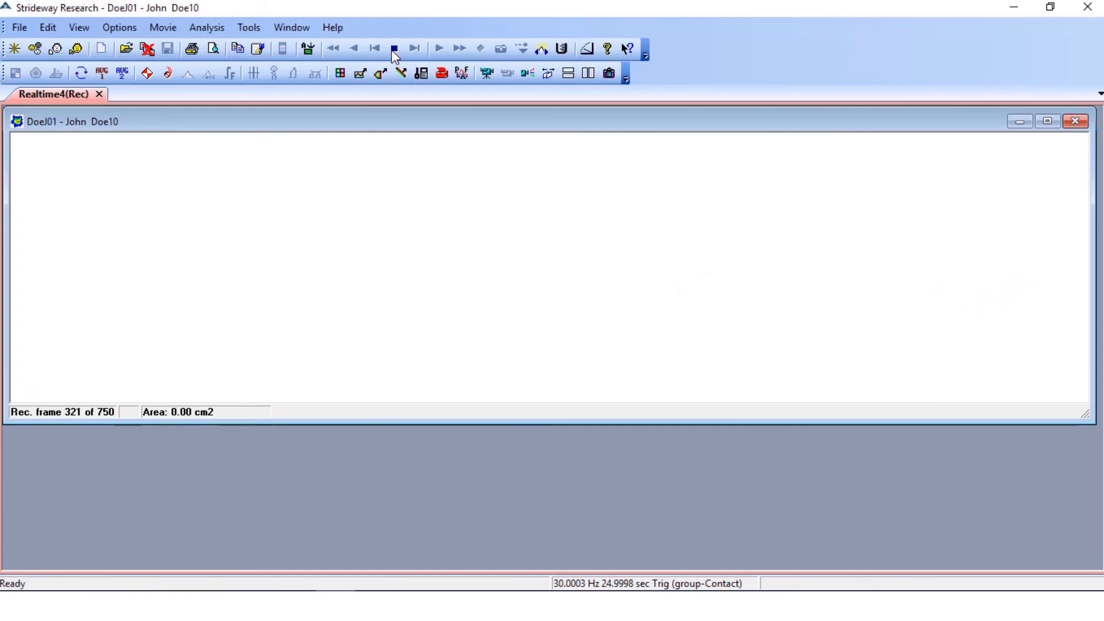